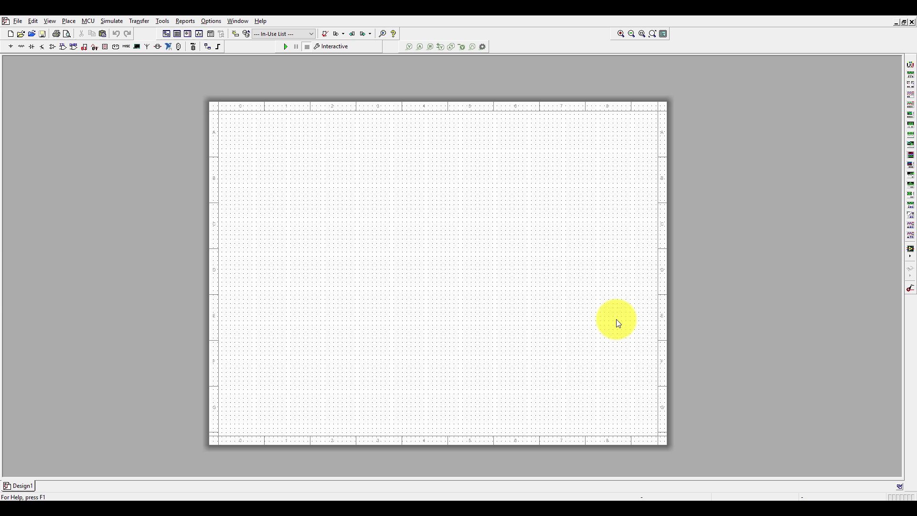
Step: Open the component browser showing all groups of the Master Database
{"action": "left_click", "coordinate": [26, 44]}
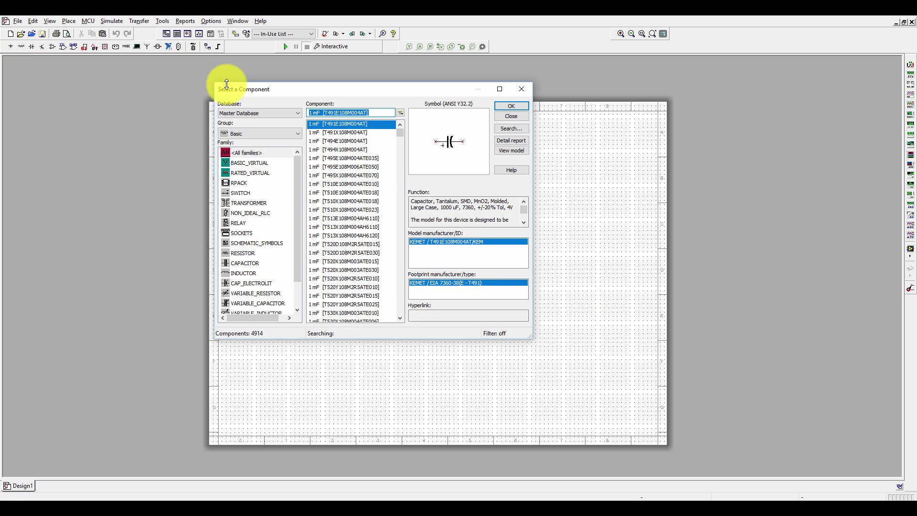
{"action": "left_click", "coordinate": [262, 136]}
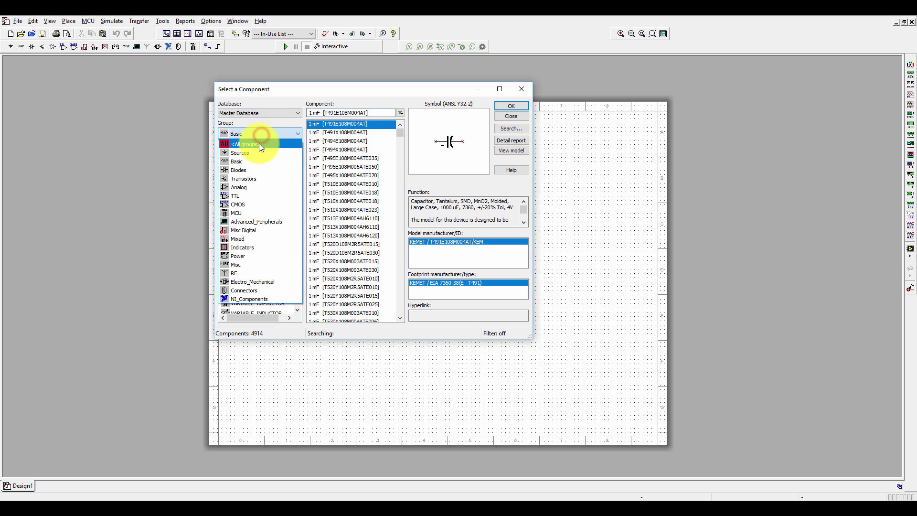
{"action": "left_click", "coordinate": [259, 143]}
Step: Search components for 'arm', 'stm32' and 'cc3', confirming no STM32 part exists, then clear the search
{"action": "left_click", "coordinate": [383, 112]}
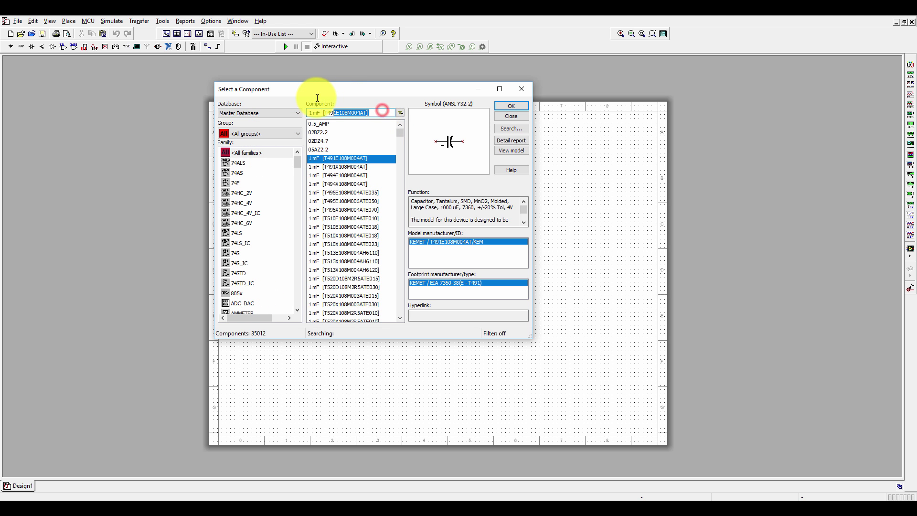
{"action": "type", "text": "arm"}
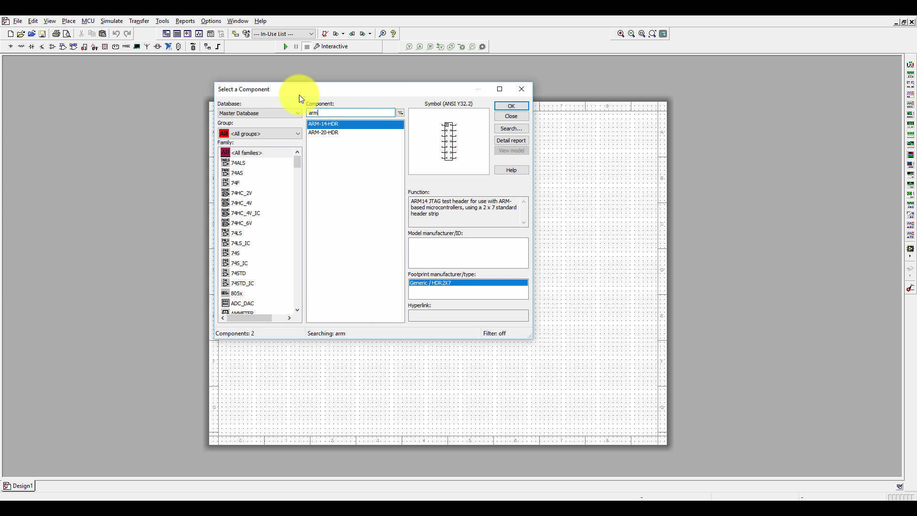
{"action": "key", "text": "BackSpace"}
{"action": "key", "text": "BackSpace"}
{"action": "key", "text": "BackSpace"}
{"action": "type", "text": "st"}
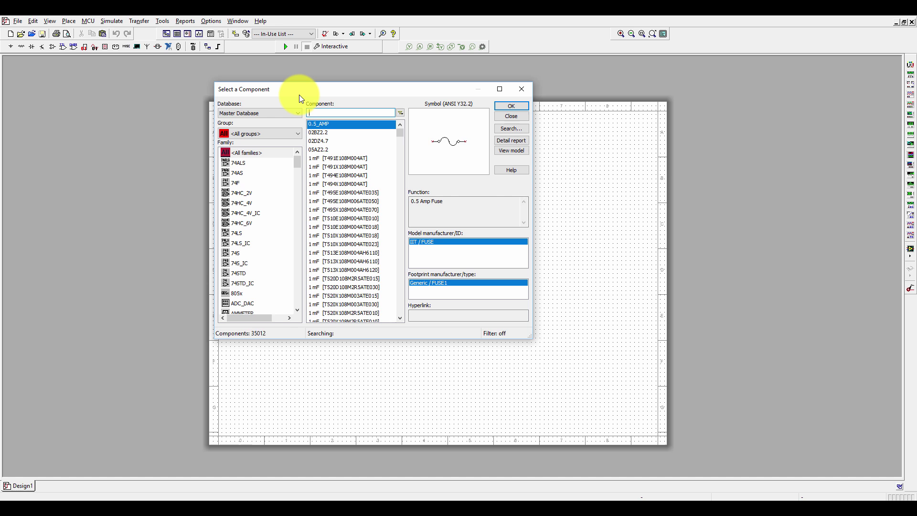
{"action": "type", "text": "m32"}
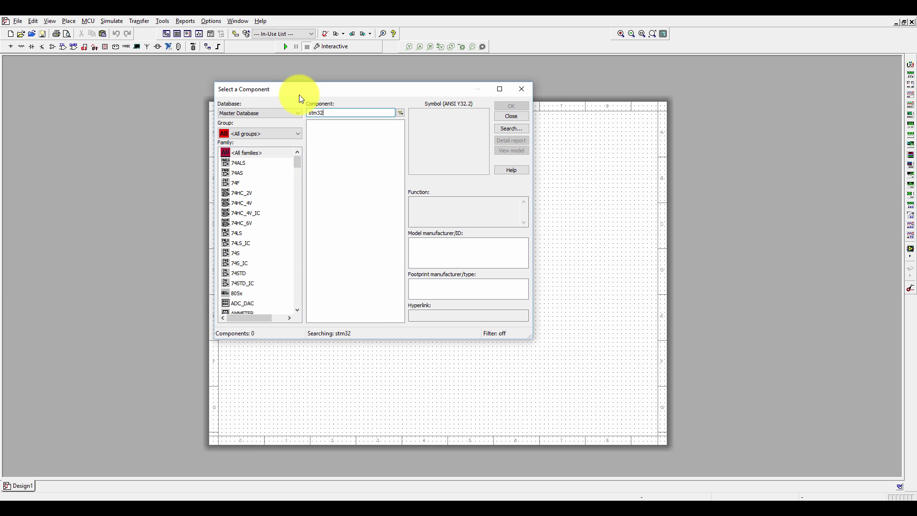
{"action": "key", "text": "BackSpace"}
{"action": "key", "text": "BackSpace"}
{"action": "key", "text": "BackSpace"}
{"action": "key", "text": "BackSpace"}
{"action": "key", "text": "BackSpace"}
{"action": "type", "text": "cc3"}
{"action": "key", "text": "BackSpace"}
{"action": "key", "text": "BackSpace"}
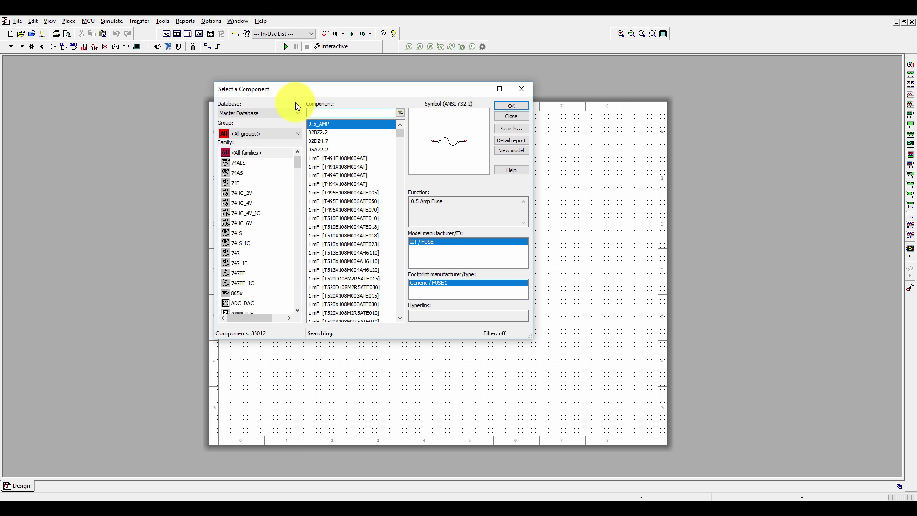
{"action": "left_click", "coordinate": [293, 113]}
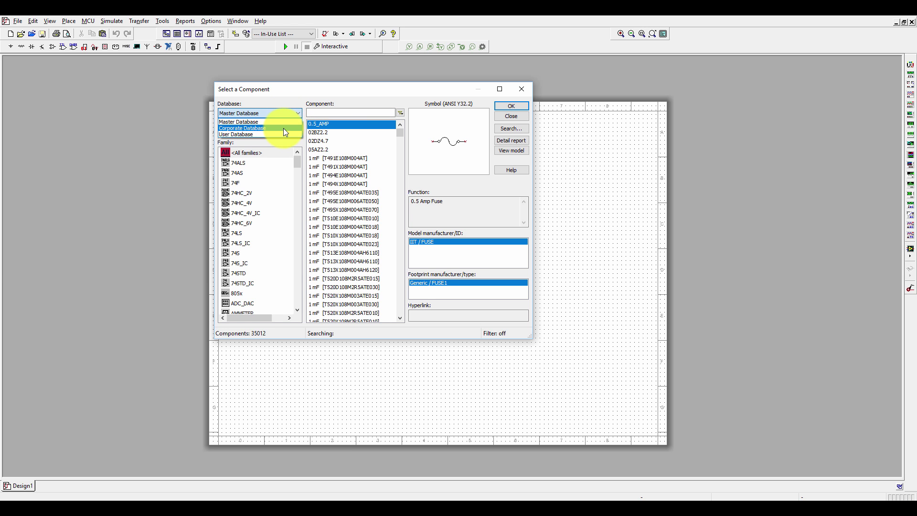
Step: Switch to the Corporate Database and search for DHT22
{"action": "left_click", "coordinate": [282, 128]}
{"action": "left_click", "coordinate": [343, 112]}
{"action": "type", "text": "DHT22"}
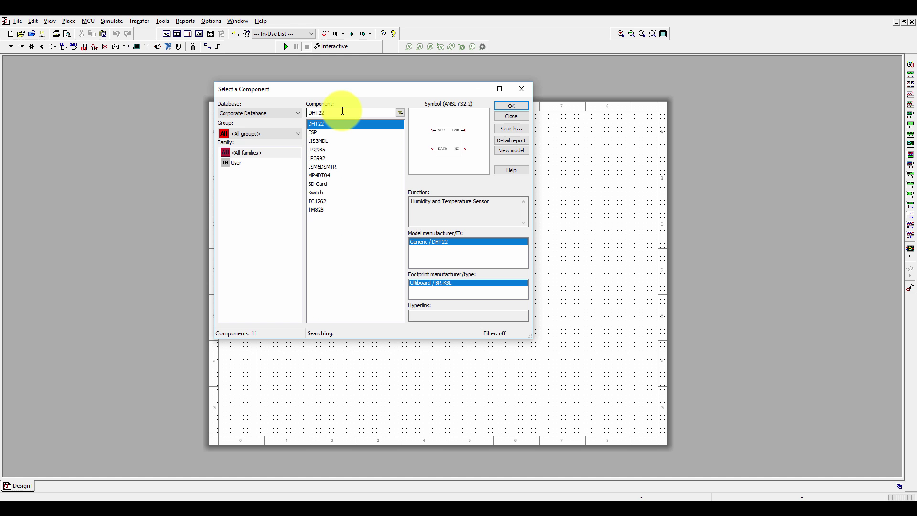
Step: Switch to the User Database and search 'cc' to narrow parts to CC2650 and CC3200
{"action": "left_click", "coordinate": [284, 111]}
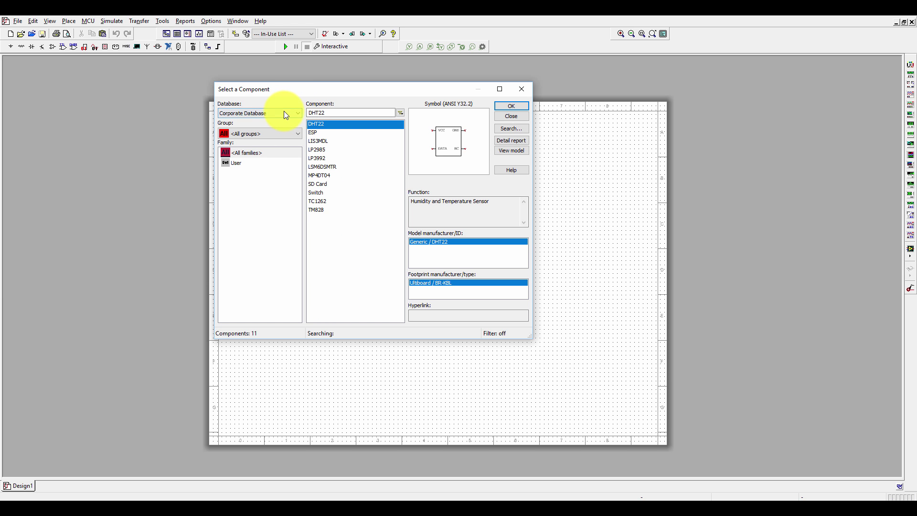
{"action": "left_click", "coordinate": [276, 133]}
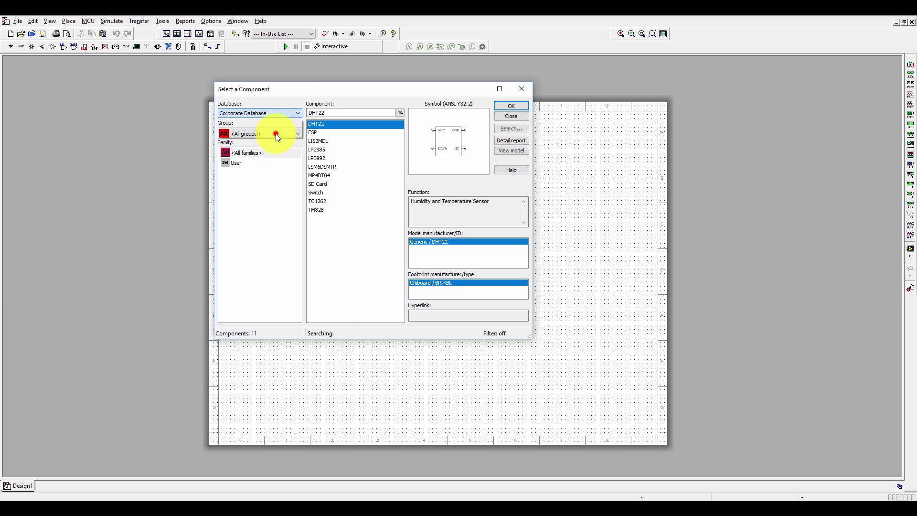
{"action": "left_click", "coordinate": [344, 112]}
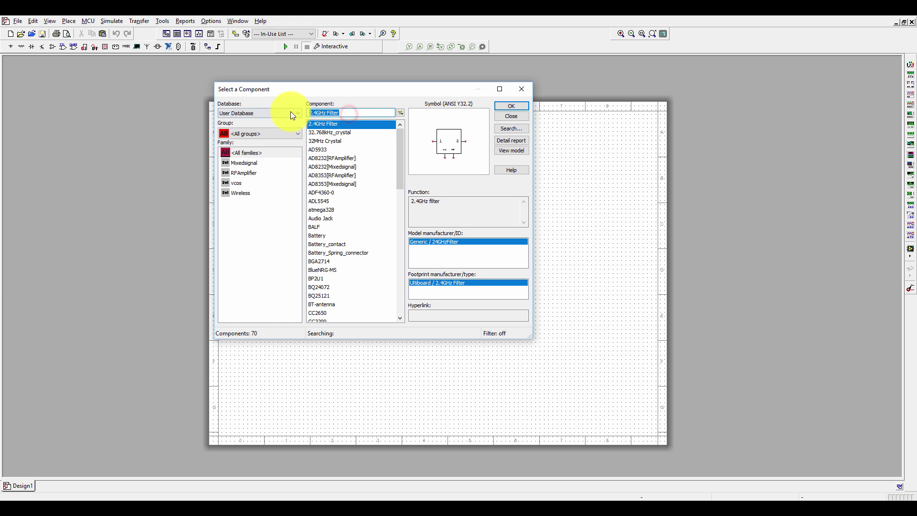
{"action": "type", "text": "cc"}
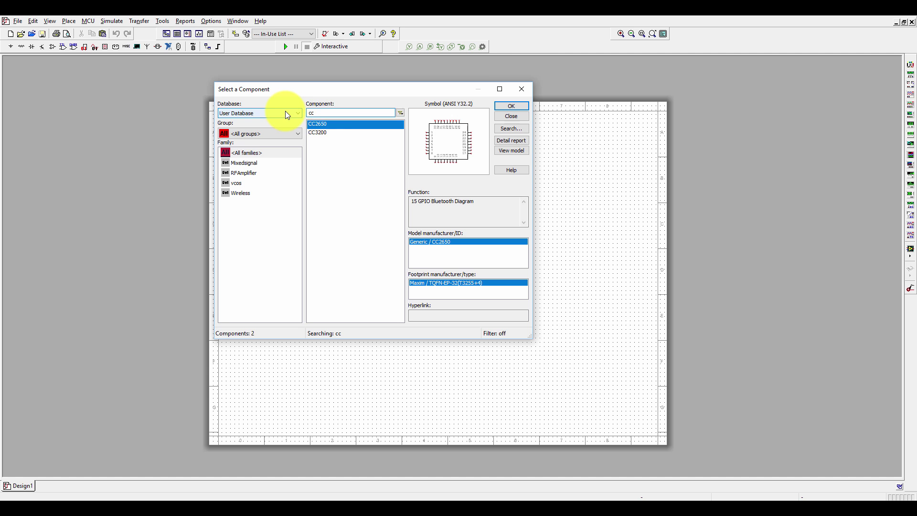
Step: Start a new Component Wizard part named STM32F4 with function 'ARM Cortex M4F microcontroller'
{"action": "left_click", "coordinate": [525, 89]}
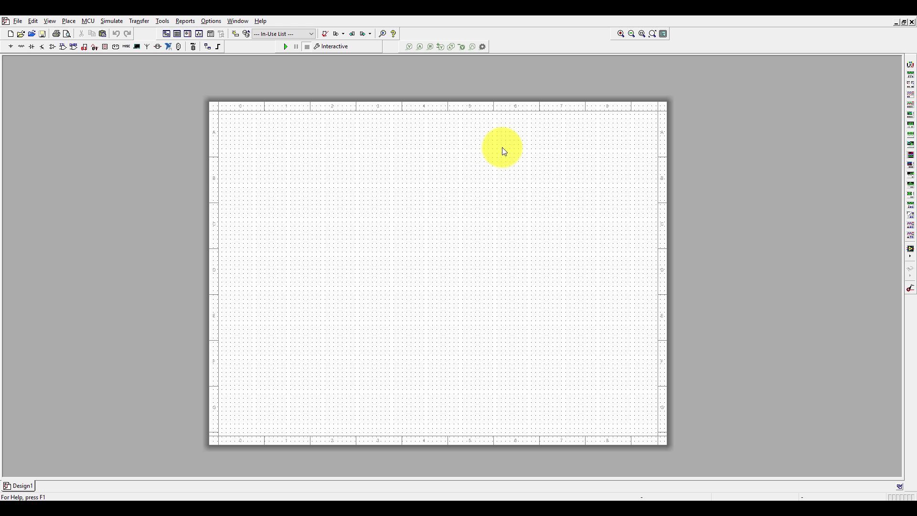
{"action": "left_click", "coordinate": [164, 21]}
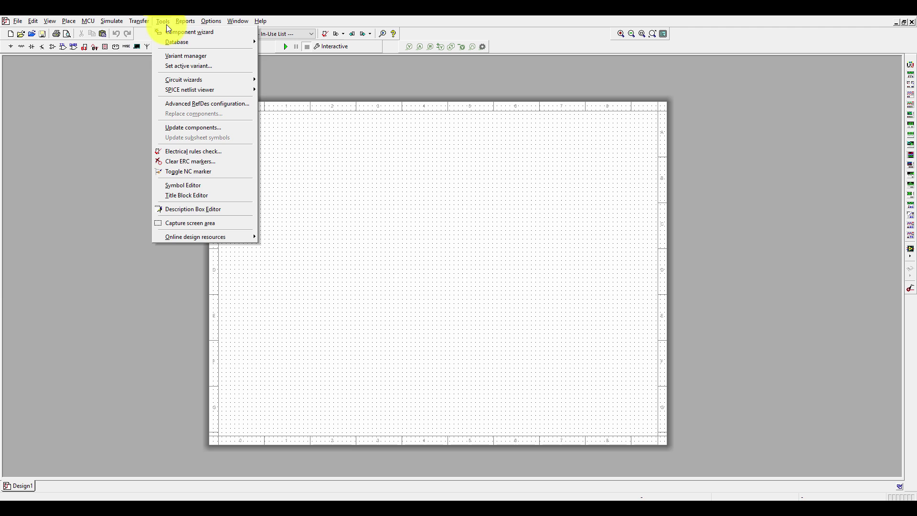
{"action": "left_click", "coordinate": [174, 31]}
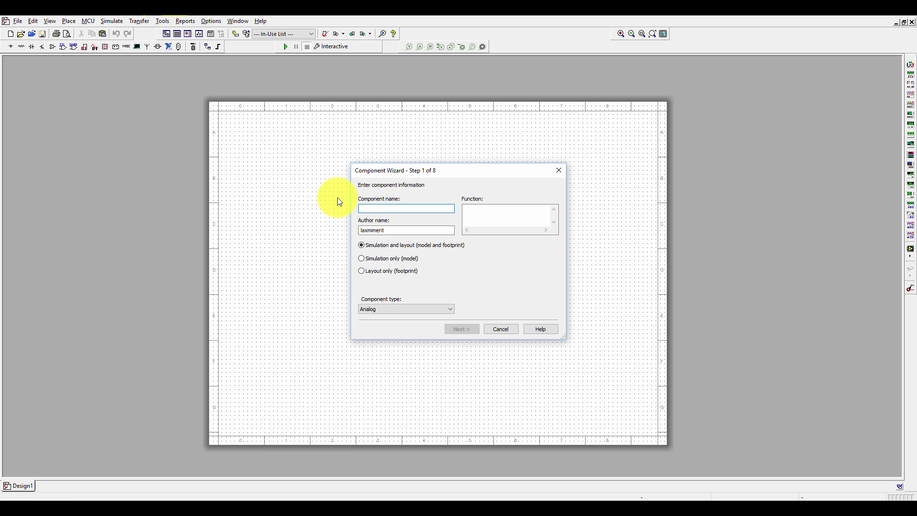
{"action": "type", "text": "ST"}
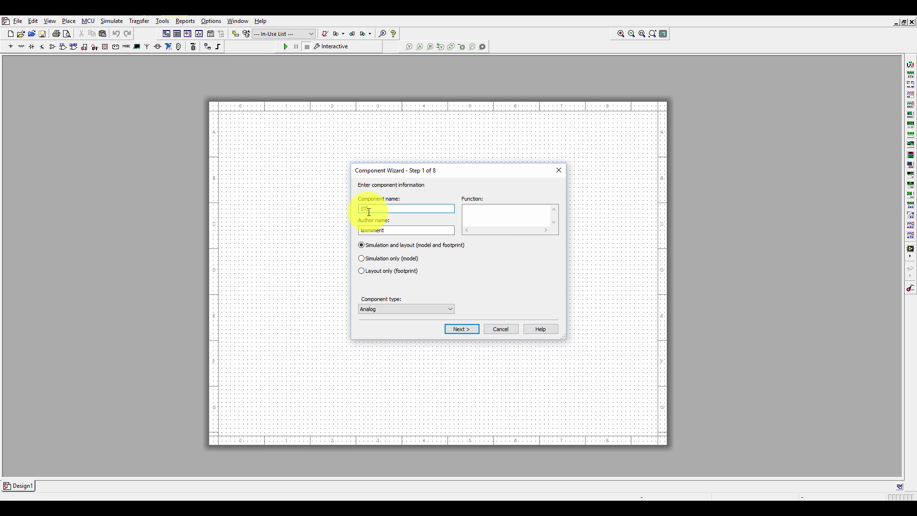
{"action": "type", "text": "M32F4"}
{"action": "left_click", "coordinate": [486, 209]}
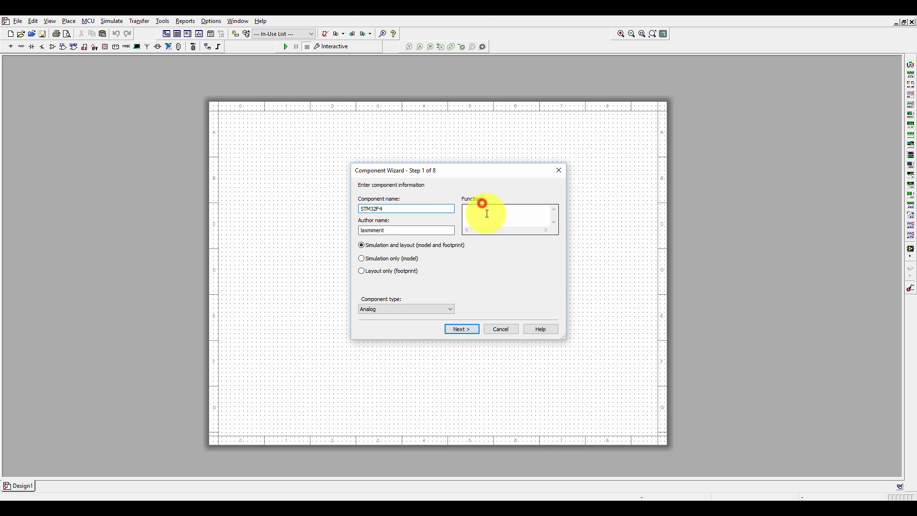
{"action": "type", "text": "ARM"}
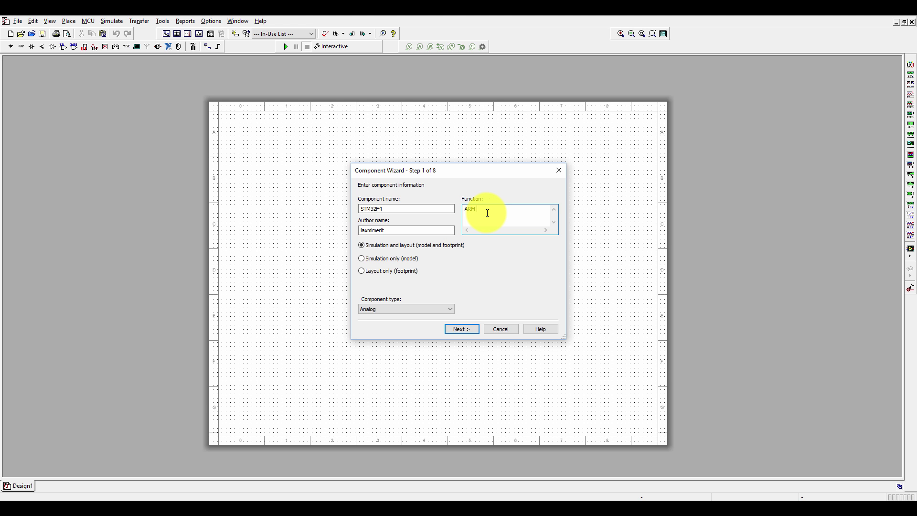
{"action": "type", "text": " Cortex M4F microcontroller"}
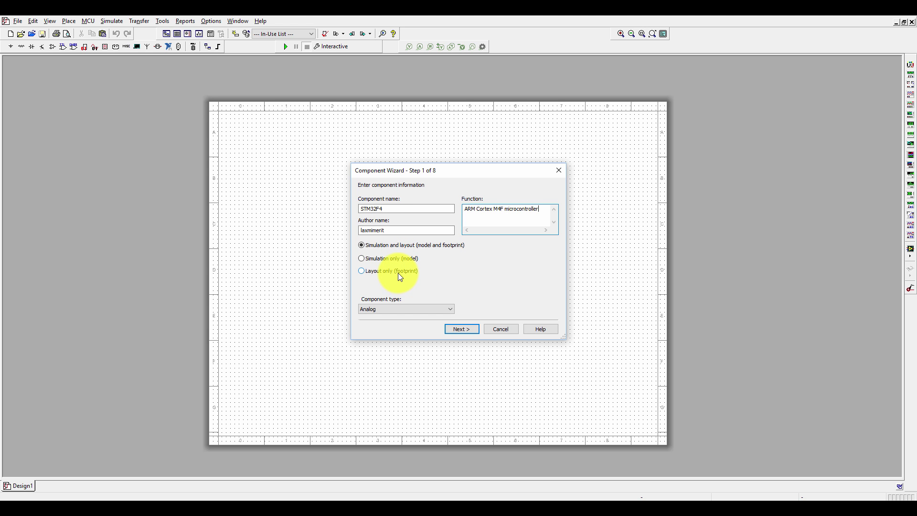
Step: Continue to the footprint information step and bring up the footprint list
{"action": "left_click", "coordinate": [445, 309]}
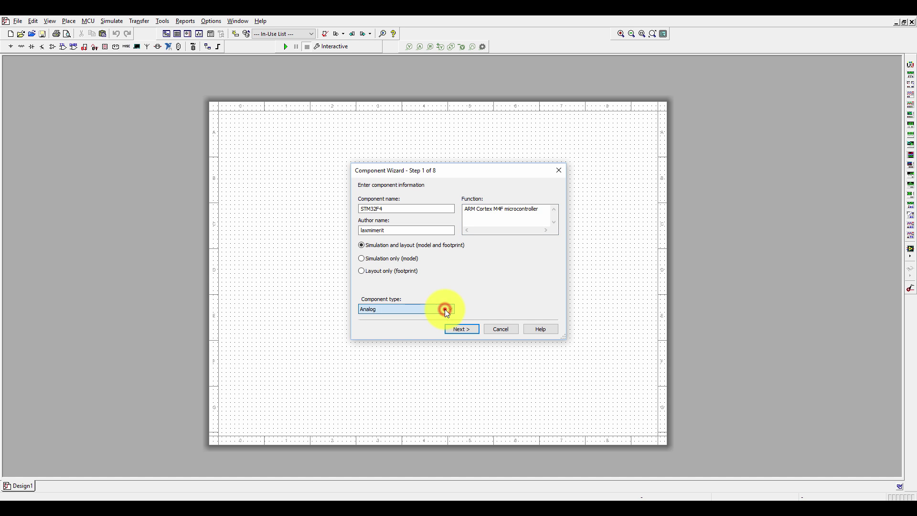
{"action": "left_click", "coordinate": [476, 328]}
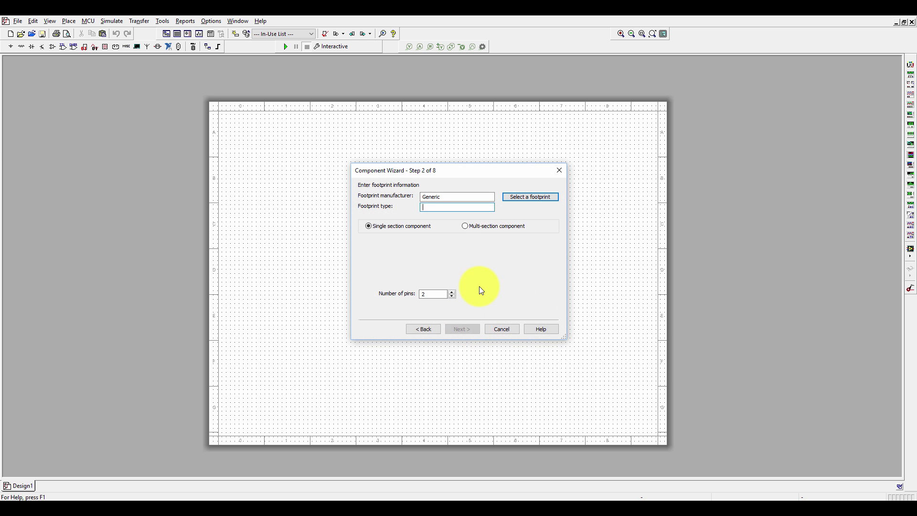
{"action": "left_click", "coordinate": [526, 195]}
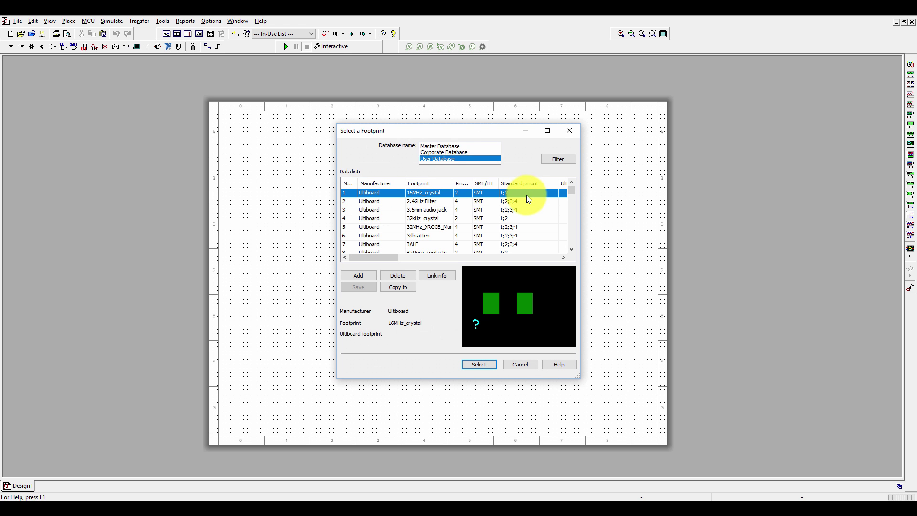
Step: List Master Database footprints and check the STM32F401xB/xC datasheet's package options, including UFQFPN48
{"action": "left_click", "coordinate": [454, 146]}
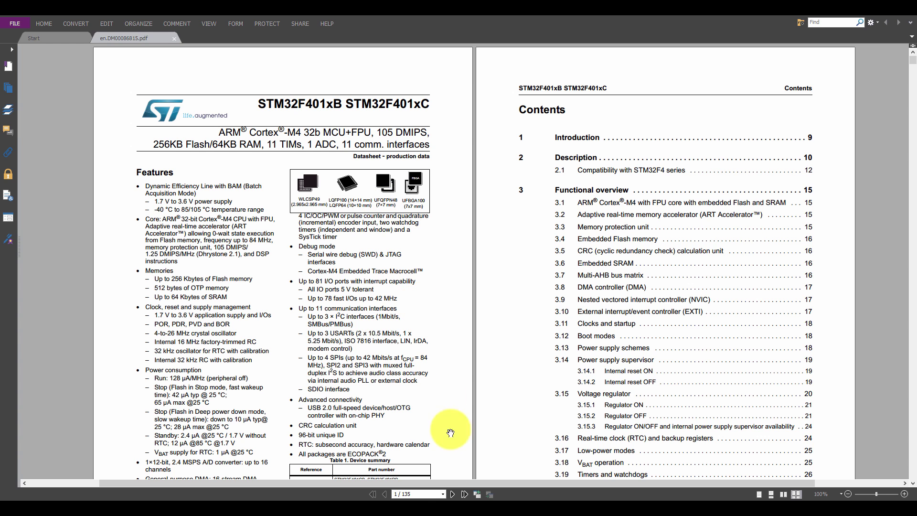
{"action": "mouse_move", "coordinate": [482, 499]}
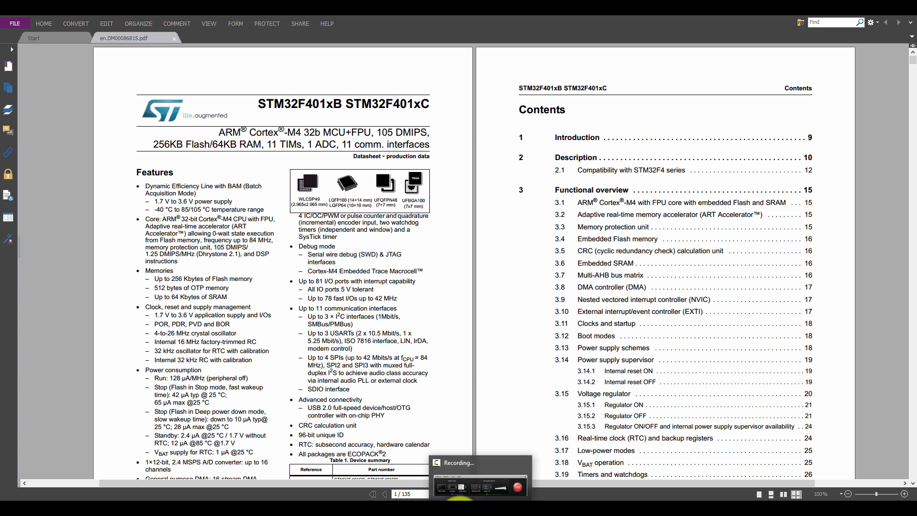
{"action": "mouse_move", "coordinate": [430, 500]}
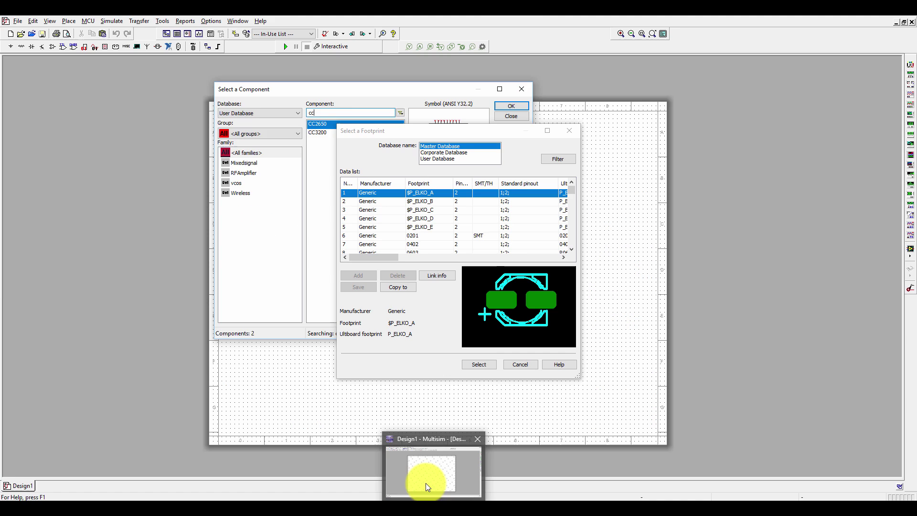
Step: Filter the footprint list to footprints whose name contains 48
{"action": "left_click", "coordinate": [425, 483]}
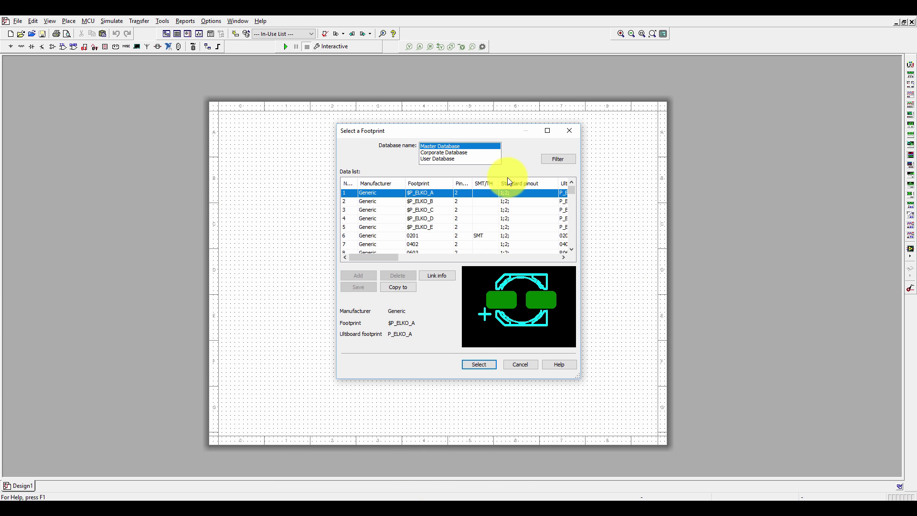
{"action": "left_click", "coordinate": [568, 160]}
{"action": "left_click", "coordinate": [560, 257]}
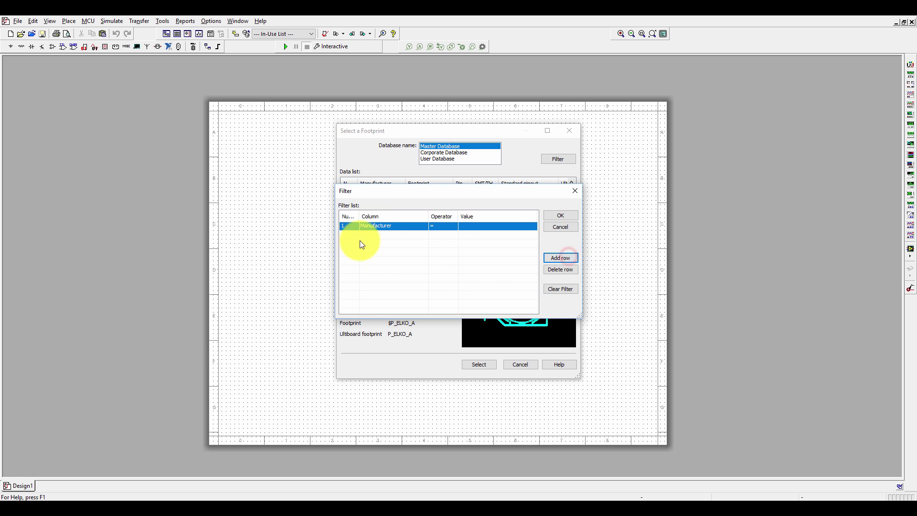
{"action": "left_click", "coordinate": [380, 222]}
{"action": "left_click", "coordinate": [381, 224]}
{"action": "left_click", "coordinate": [383, 240]}
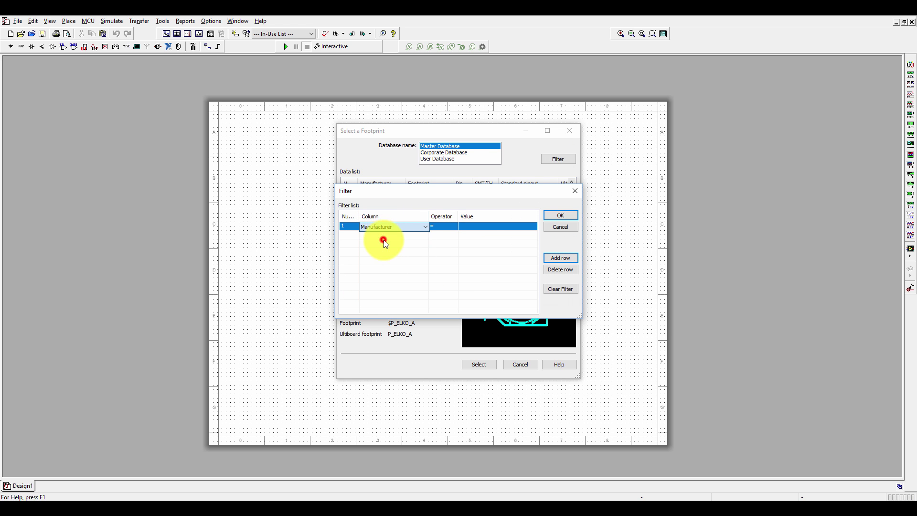
{"action": "left_click", "coordinate": [445, 225]}
{"action": "left_click", "coordinate": [444, 249]}
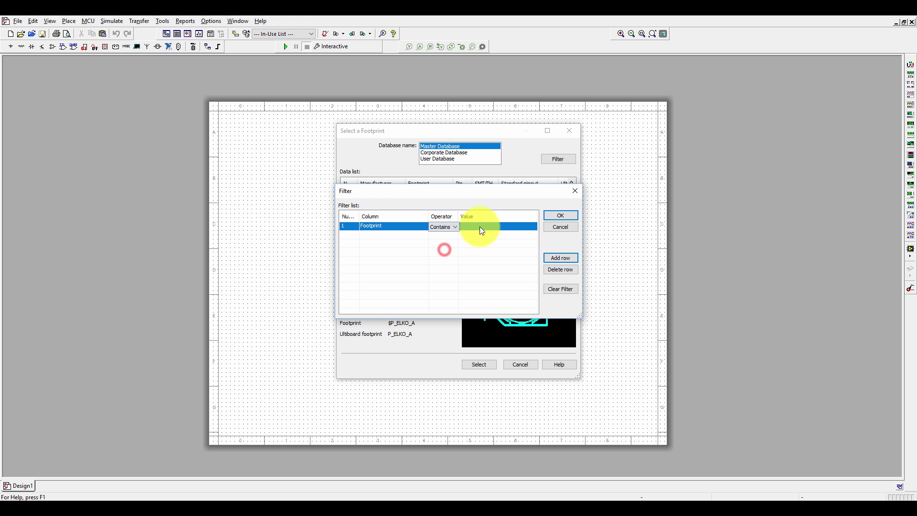
{"action": "left_click", "coordinate": [482, 227]}
{"action": "left_click", "coordinate": [483, 224]}
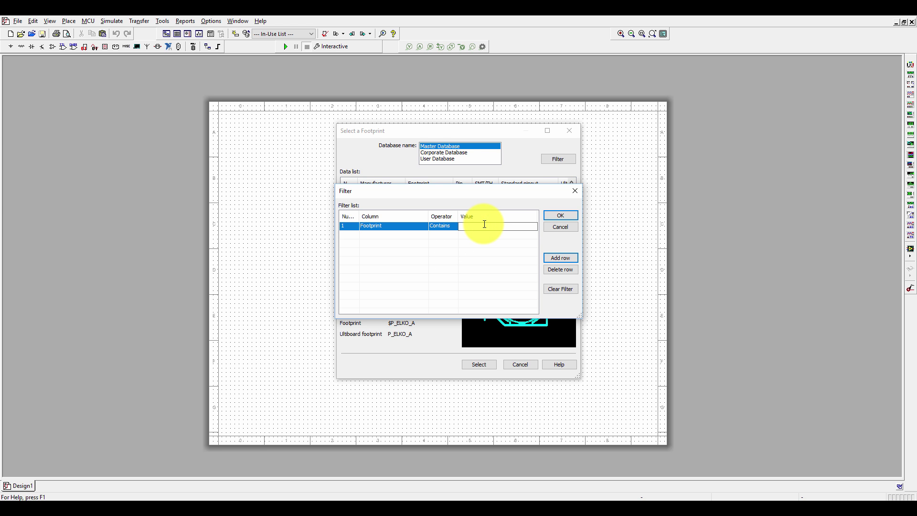
{"action": "type", "text": "48"}
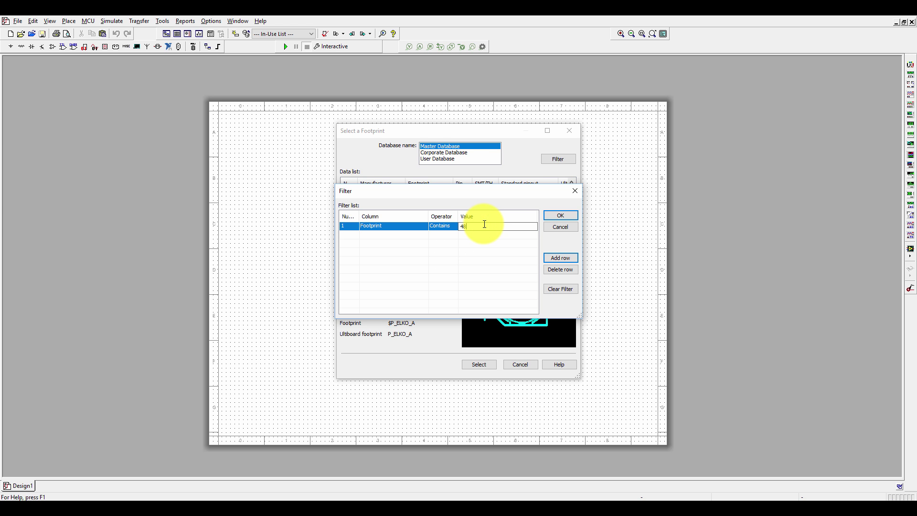
{"action": "left_click", "coordinate": [562, 215]}
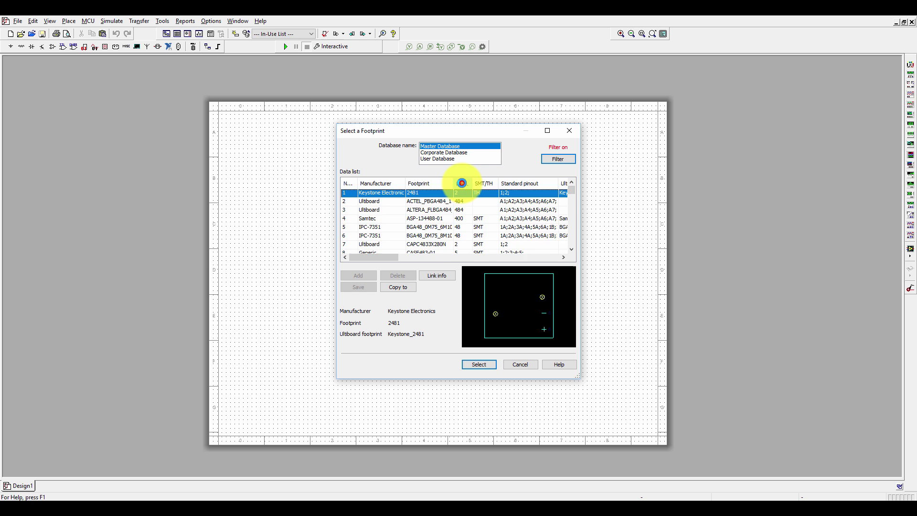
Step: Assign the Ultiboard QFP48P076 footprint, set the pin count, and reach the symbol information step
{"action": "left_click", "coordinate": [462, 183]}
{"action": "scroll", "coordinate": [463, 211], "scroll_direction": "down", "scroll_amount": 11}
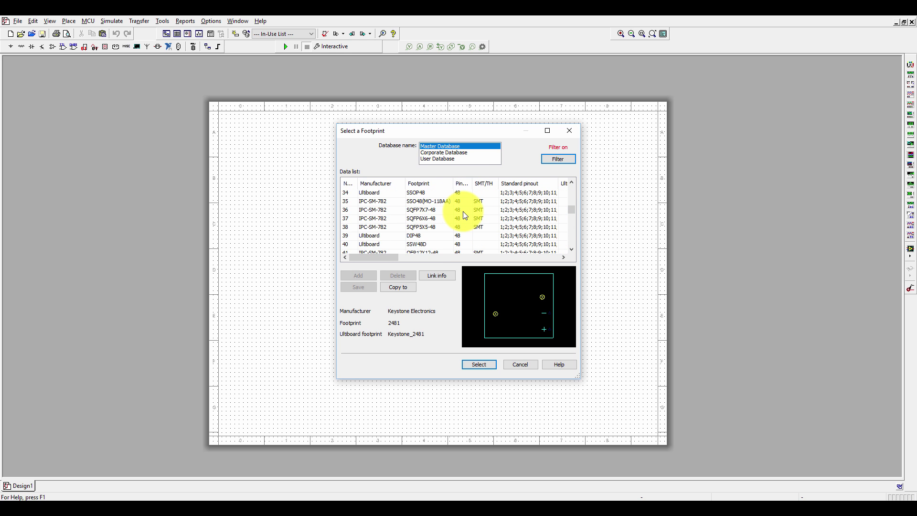
{"action": "scroll", "coordinate": [463, 214], "scroll_direction": "up", "scroll_amount": 1}
{"action": "left_click", "coordinate": [460, 212]}
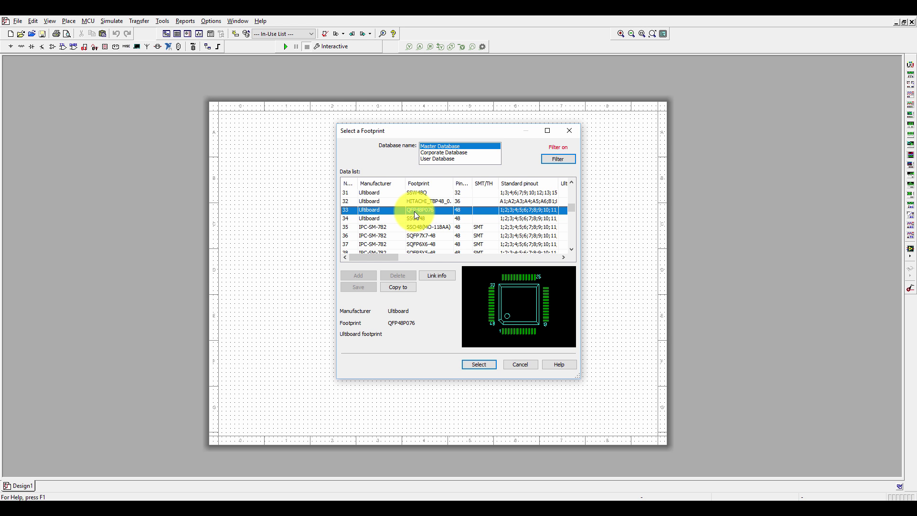
{"action": "scroll", "coordinate": [414, 211], "scroll_direction": "down", "scroll_amount": 2}
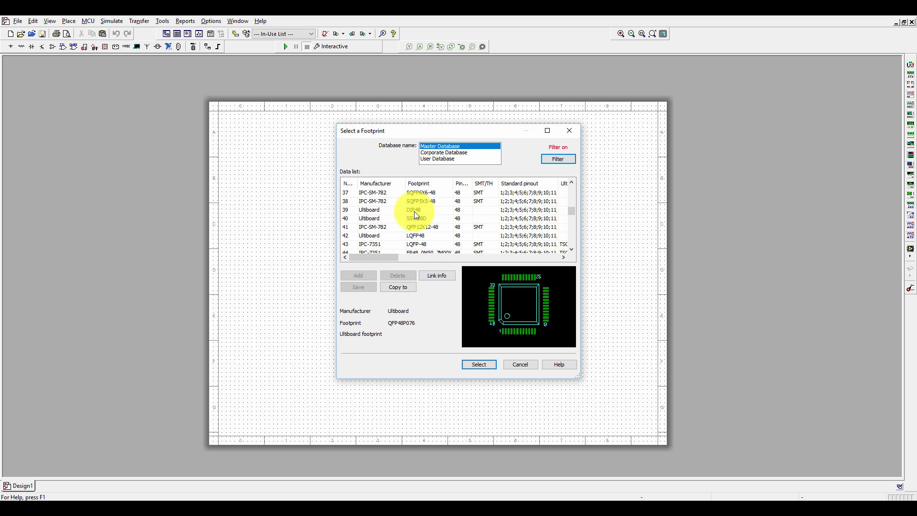
{"action": "left_click", "coordinate": [414, 211]}
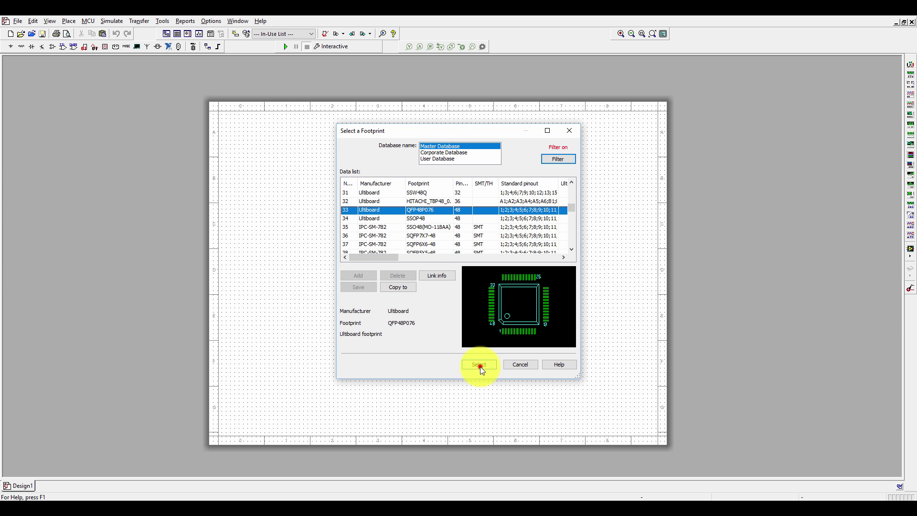
{"action": "left_click", "coordinate": [479, 364]}
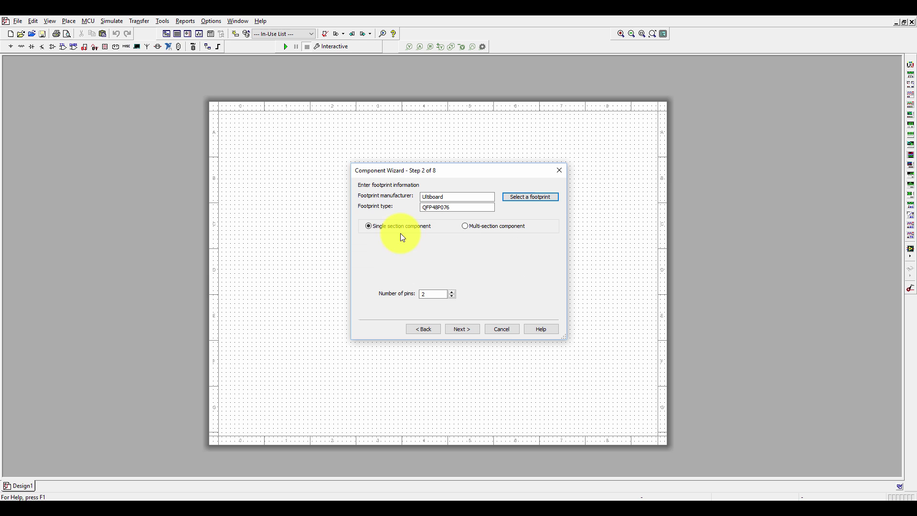
{"action": "left_click_drag", "start_coordinate": [432, 293], "coordinate": [416, 296]}
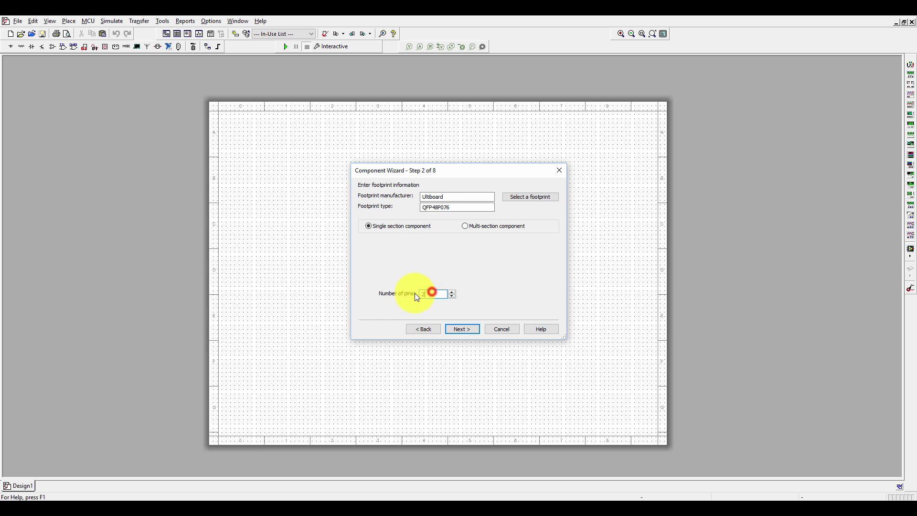
{"action": "left_click", "coordinate": [468, 329]}
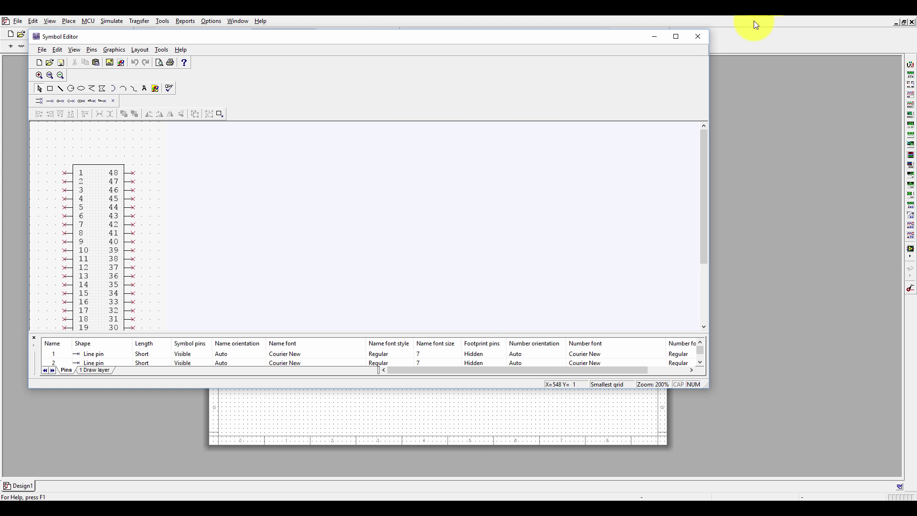
Step: Widen the symbol's body rectangle to span both the left and right pin columns
{"action": "left_click", "coordinate": [675, 37]}
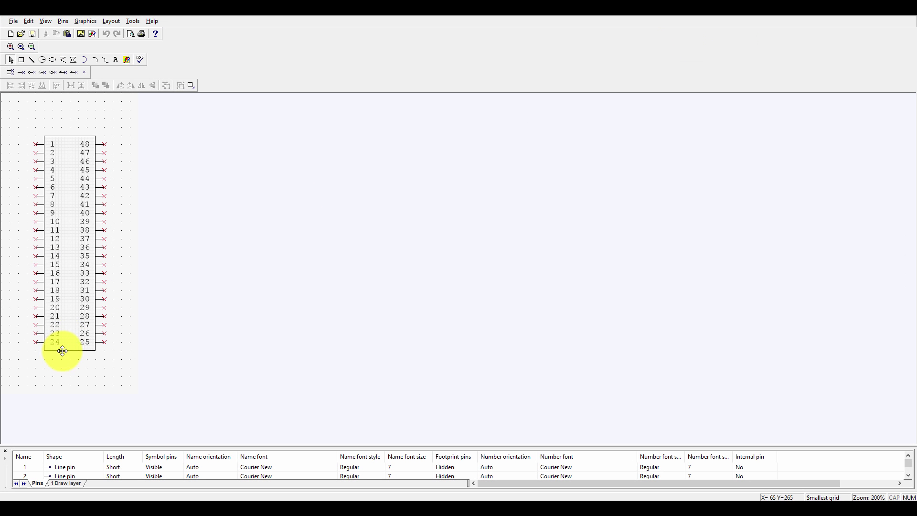
{"action": "left_click", "coordinate": [94, 352]}
{"action": "left_click_drag", "start_coordinate": [94, 352], "coordinate": [164, 350]}
{"action": "left_click", "coordinate": [191, 85]}
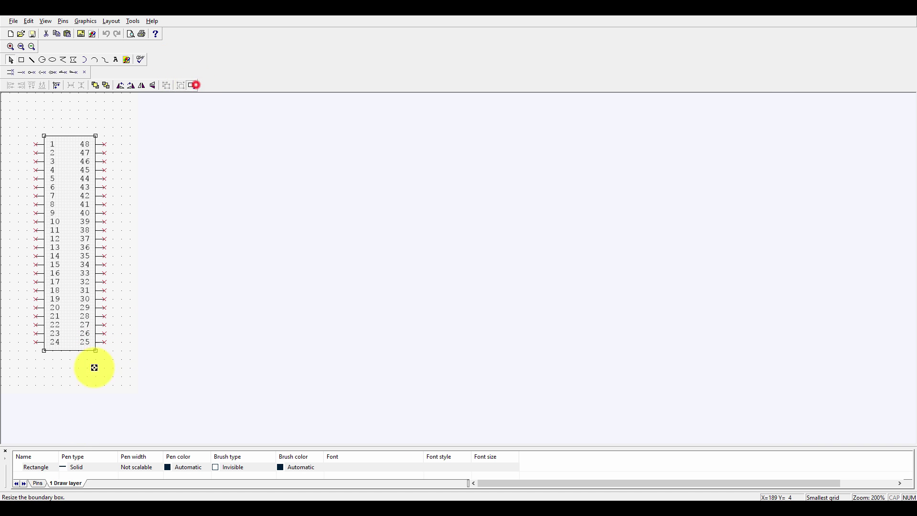
{"action": "left_click_drag", "start_coordinate": [96, 351], "coordinate": [184, 297]}
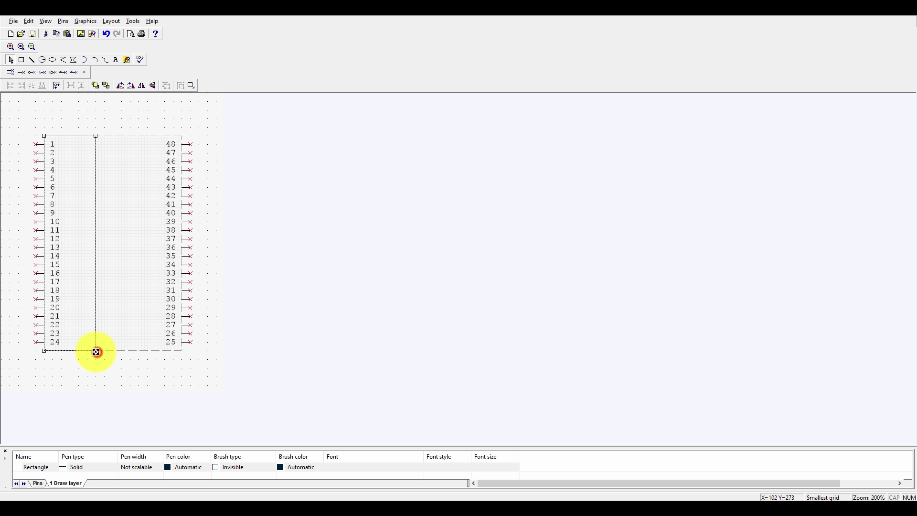
{"action": "left_click_drag", "start_coordinate": [97, 352], "coordinate": [179, 349]}
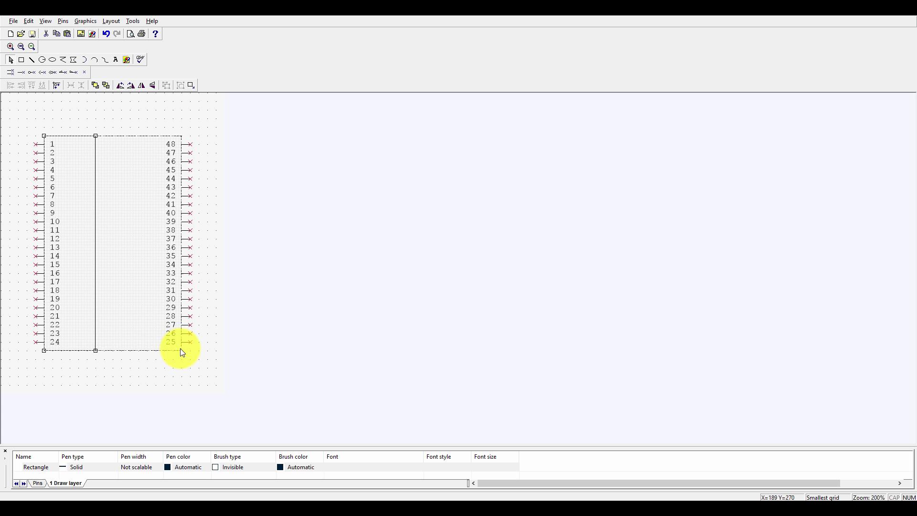
{"action": "left_click", "coordinate": [328, 293]}
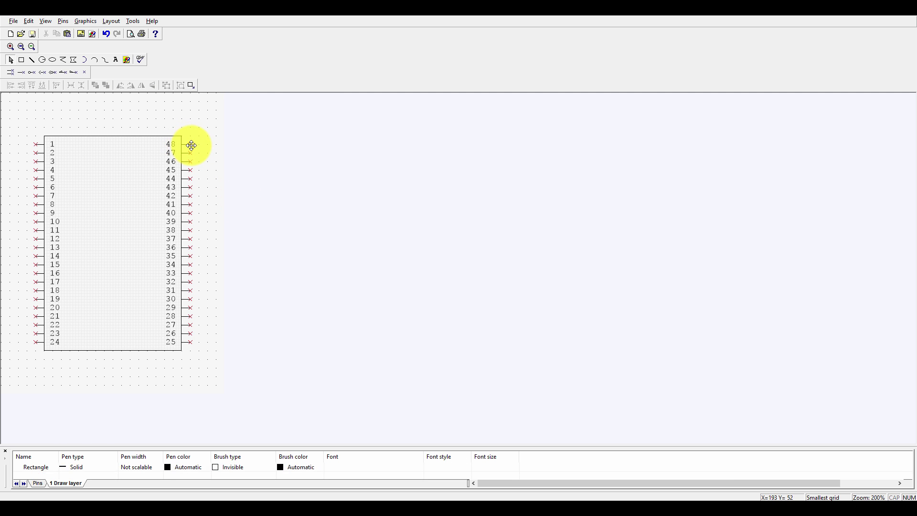
Step: Try moving pins 45–48 onto the top edge, undo it, and save the symbol
{"action": "left_click_drag", "start_coordinate": [190, 144], "coordinate": [61, 128]}
{"action": "left_click_drag", "start_coordinate": [191, 153], "coordinate": [70, 128]}
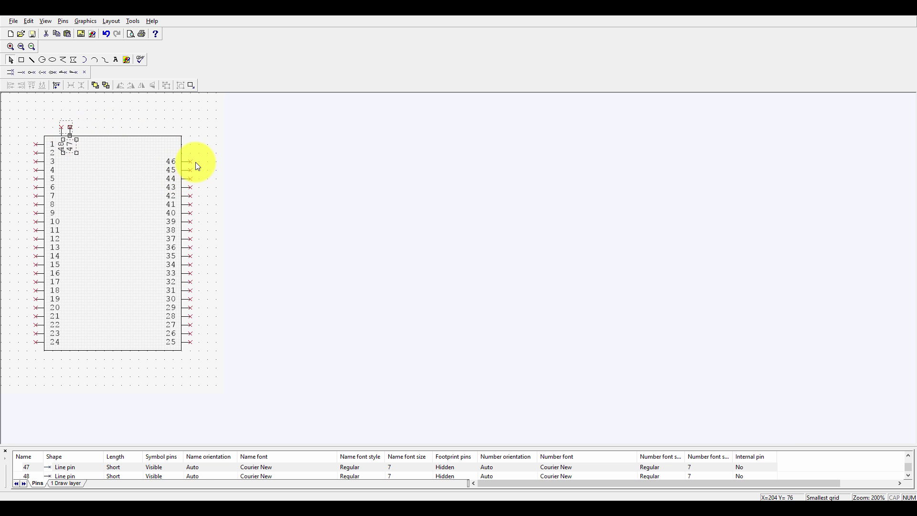
{"action": "left_click_drag", "start_coordinate": [190, 160], "coordinate": [79, 130]}
{"action": "left_click_drag", "start_coordinate": [189, 170], "coordinate": [87, 130]}
{"action": "left_click", "coordinate": [213, 180]}
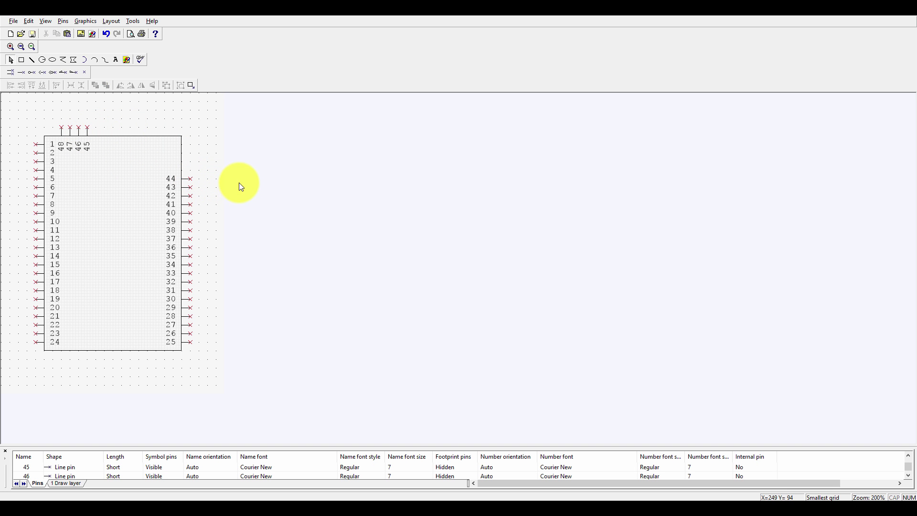
{"action": "key", "text": "ctrl+z"}
{"action": "key", "text": "ctrl+z"}
{"action": "key", "text": "ctrl+z"}
{"action": "key", "text": "ctrl+z"}
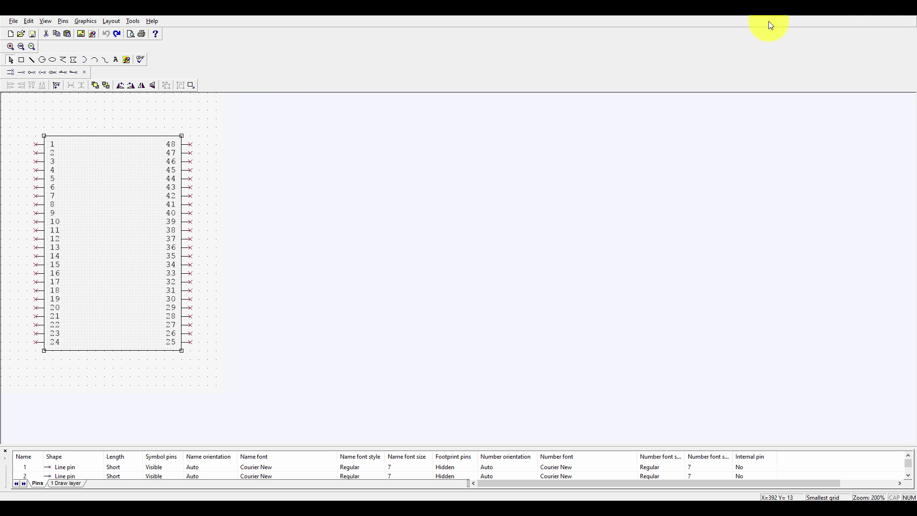
{"action": "left_click", "coordinate": [911, 16]}
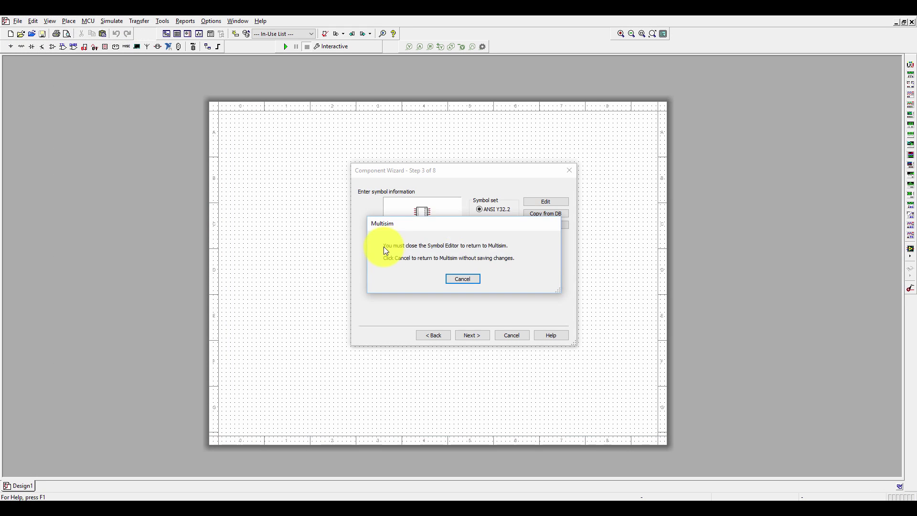
{"action": "left_click", "coordinate": [383, 246]}
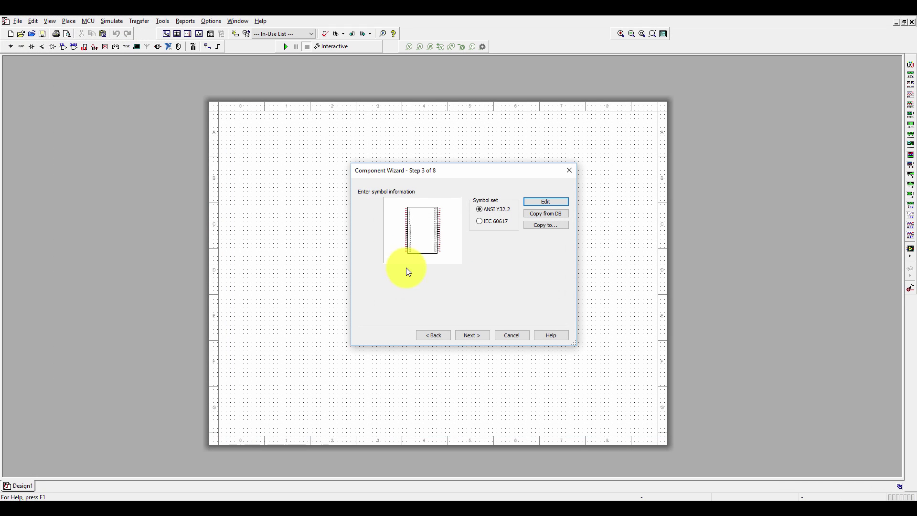
Step: Auto-assign all 48 symbol pins to matching footprint pins and reach the simulation model step
{"action": "left_click", "coordinate": [477, 333]}
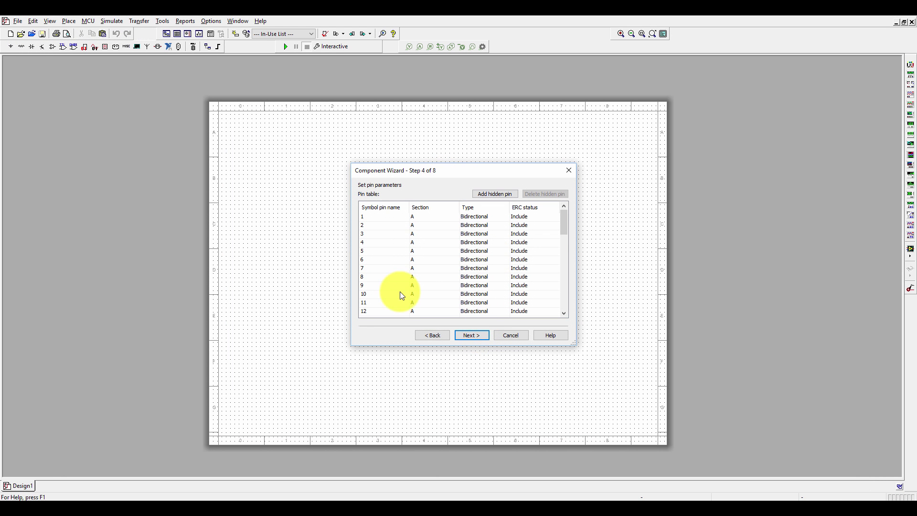
{"action": "scroll", "coordinate": [462, 286], "scroll_direction": "down", "scroll_amount": 5}
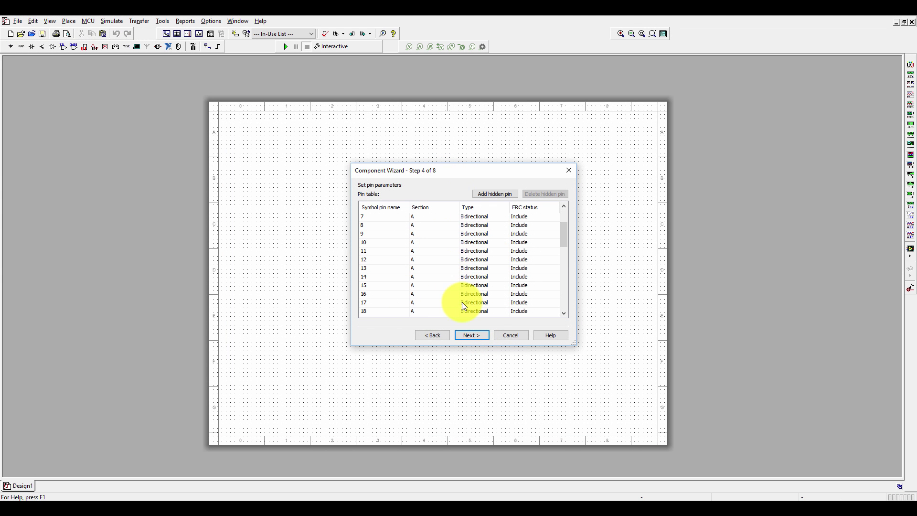
{"action": "left_click", "coordinate": [473, 335]}
{"action": "left_click", "coordinate": [549, 312]}
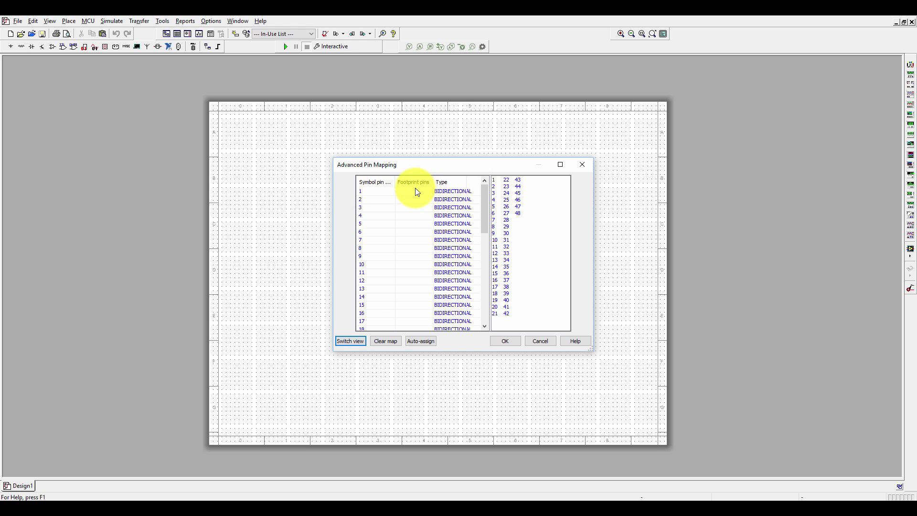
{"action": "left_click", "coordinate": [419, 341]}
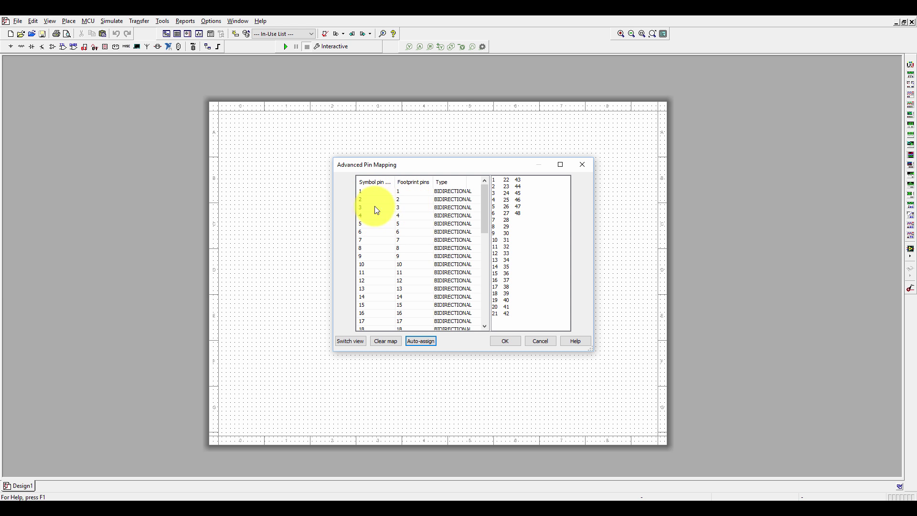
{"action": "left_click", "coordinate": [499, 342]}
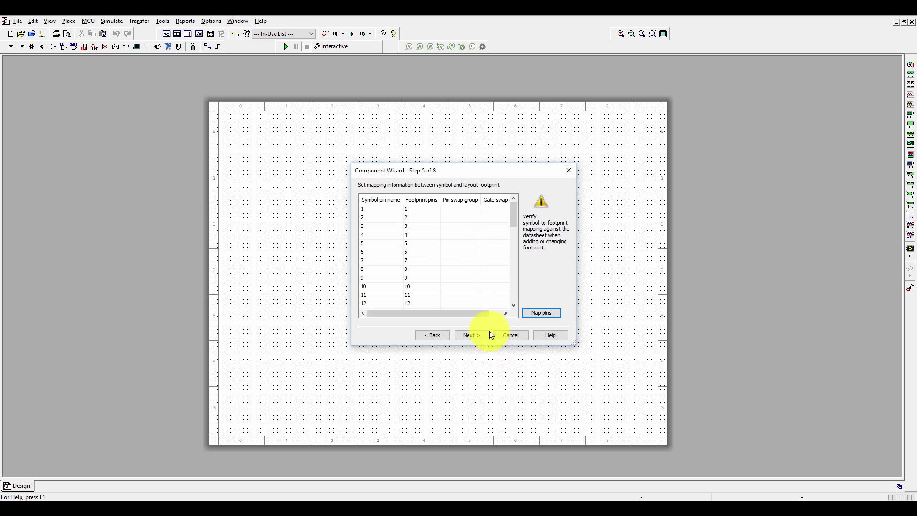
{"action": "left_click", "coordinate": [469, 333]}
{"action": "left_click", "coordinate": [417, 242]}
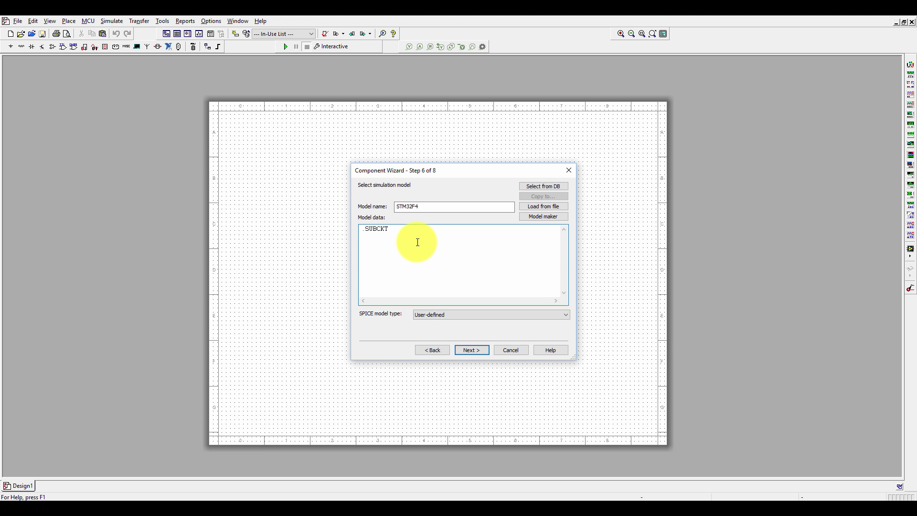
Step: Enter the model data '.SUBCKT STM32F4' / '.ENDS' and accept the model warning
{"action": "type", "text": ".SUBCKT STM32F4"}
{"action": "key", "text": "Return"}
{"action": "type", "text": ".ENDS"}
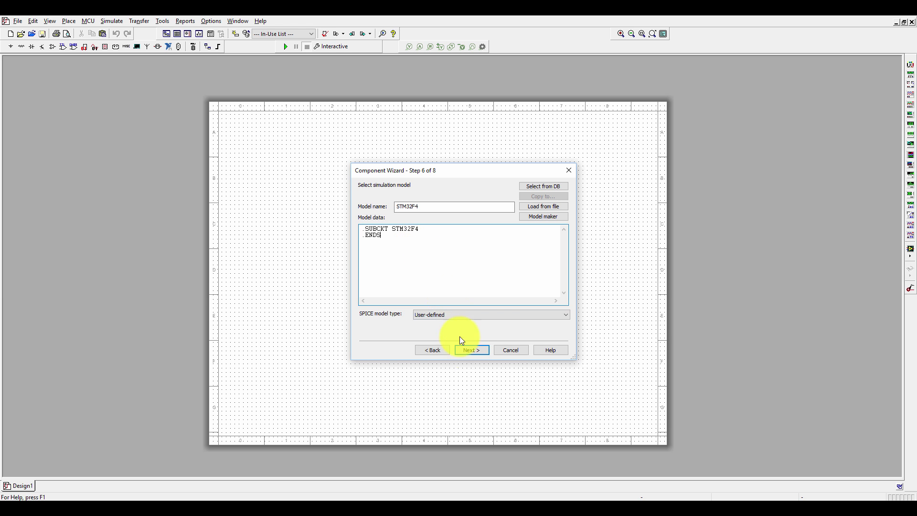
{"action": "left_click", "coordinate": [465, 349]}
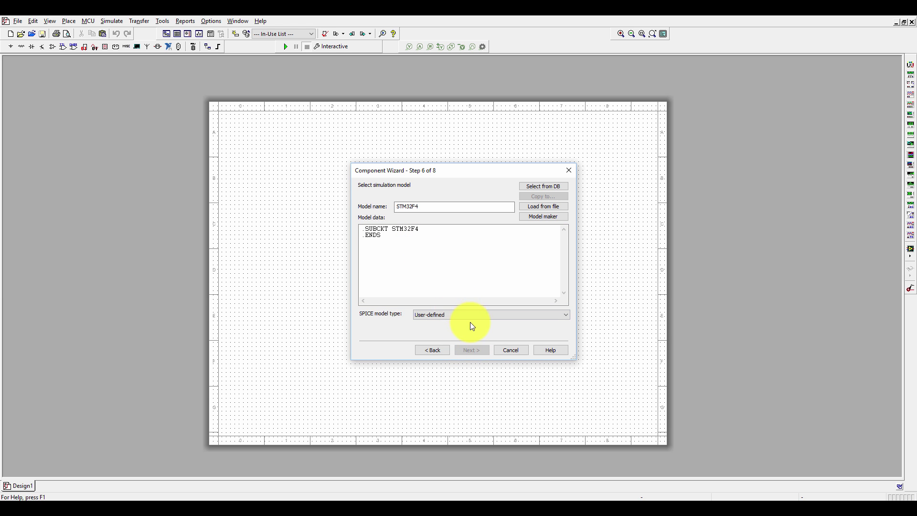
{"action": "left_click", "coordinate": [519, 286]}
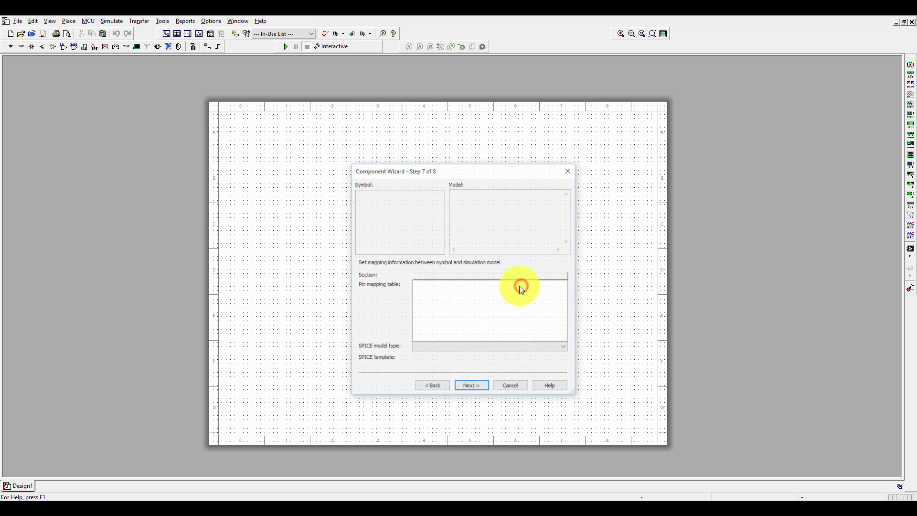
Step: Save the part to the User Database's Analog group and finish the wizard
{"action": "left_click", "coordinate": [477, 386]}
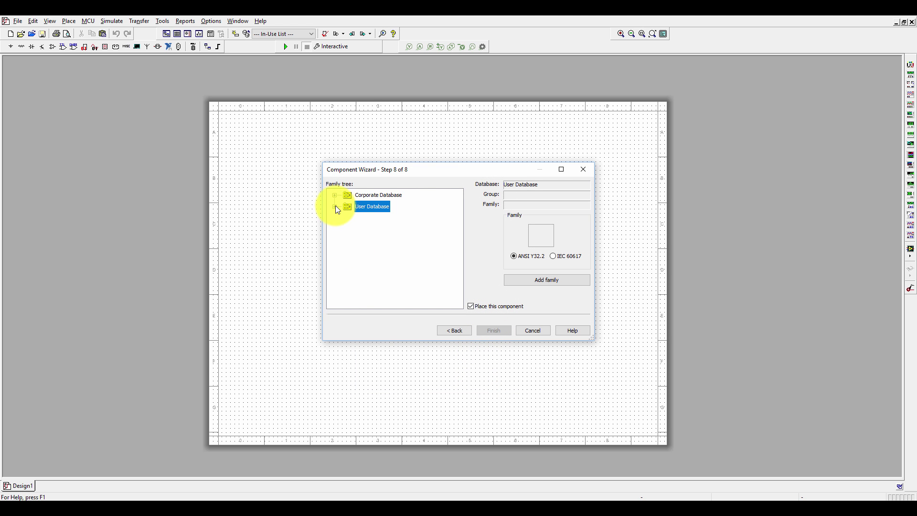
{"action": "left_click", "coordinate": [336, 207]}
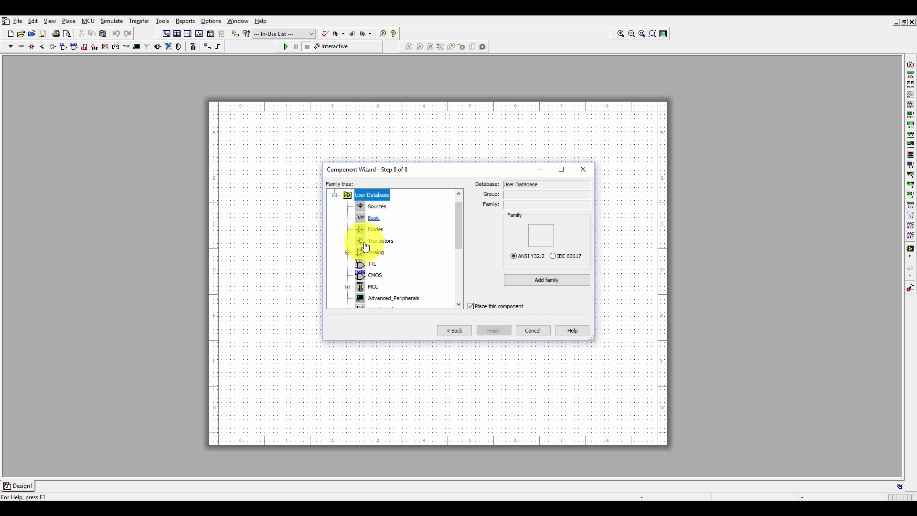
{"action": "double_click", "coordinate": [376, 252]}
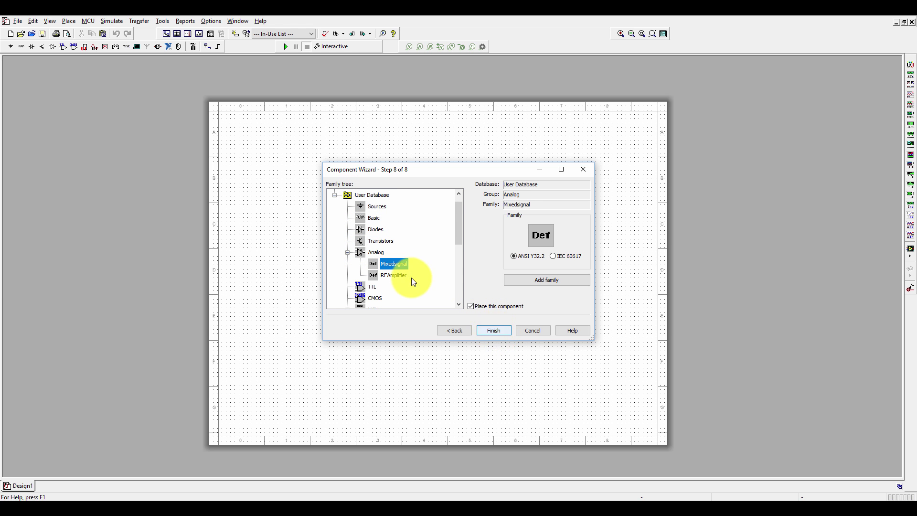
{"action": "left_click", "coordinate": [376, 252]}
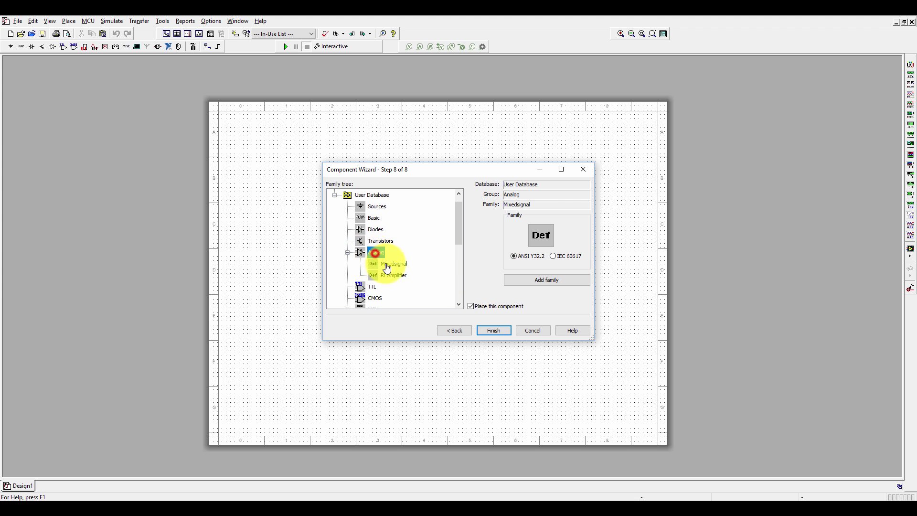
{"action": "left_click", "coordinate": [493, 332]}
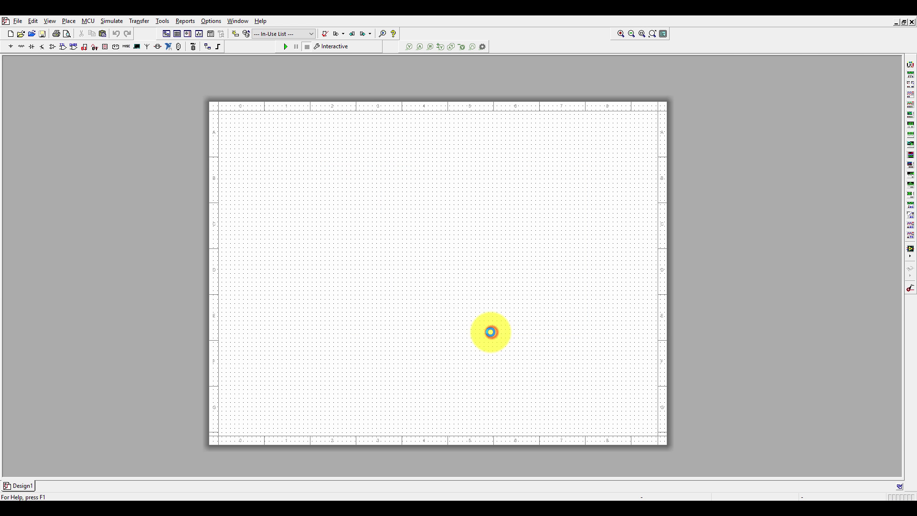
Step: Place the STM32F4 as U1 on Design1 and open the component browser
{"action": "left_click", "coordinate": [383, 318]}
{"action": "scroll", "coordinate": [388, 313], "scroll_direction": "up", "scroll_amount": 3}
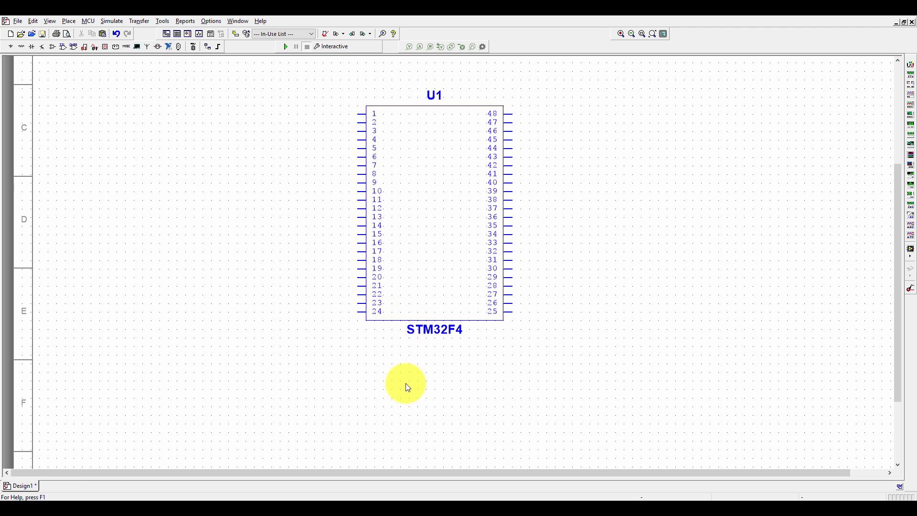
{"action": "scroll", "coordinate": [442, 213], "scroll_direction": "up", "scroll_amount": 2}
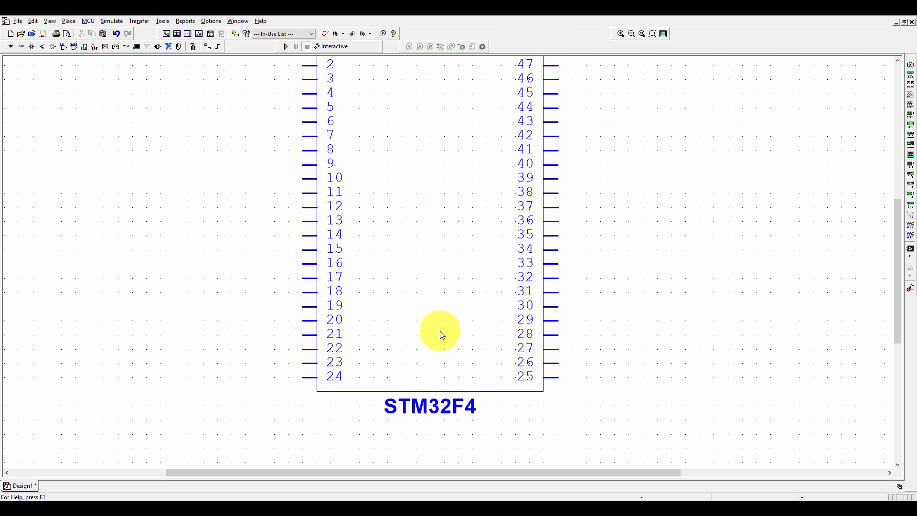
{"action": "scroll", "coordinate": [442, 335], "scroll_direction": "down", "scroll_amount": 2}
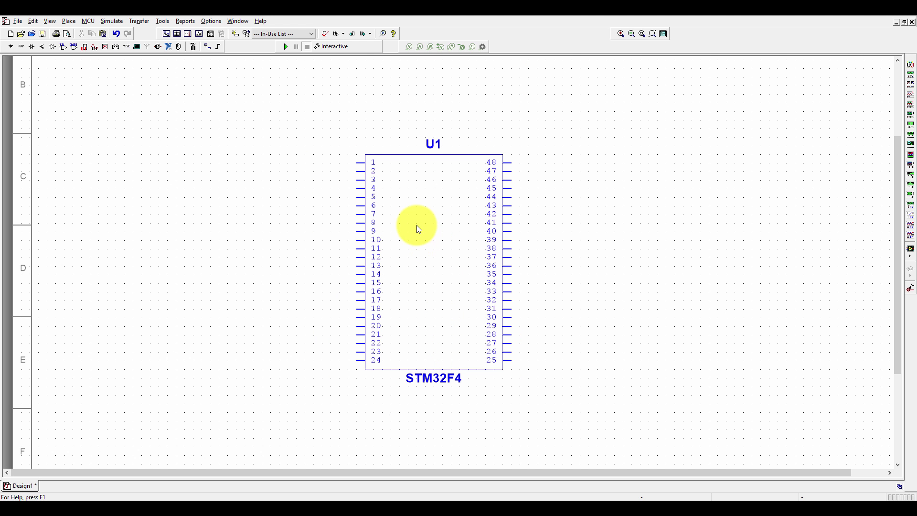
{"action": "left_click", "coordinate": [24, 49]}
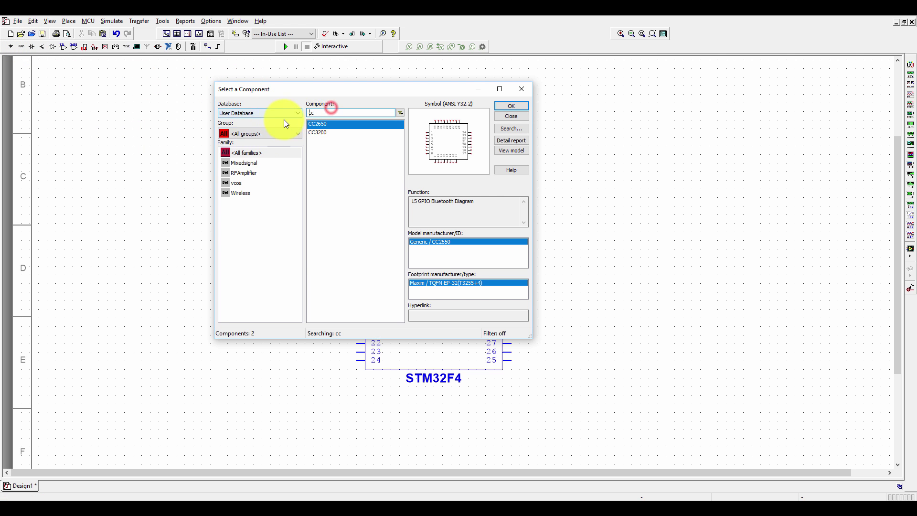
Step: Search 'stm' and place an STM32L433CCT6 as U2 to the right of U1
{"action": "double_click", "coordinate": [316, 113]}
{"action": "type", "text": "stm"}
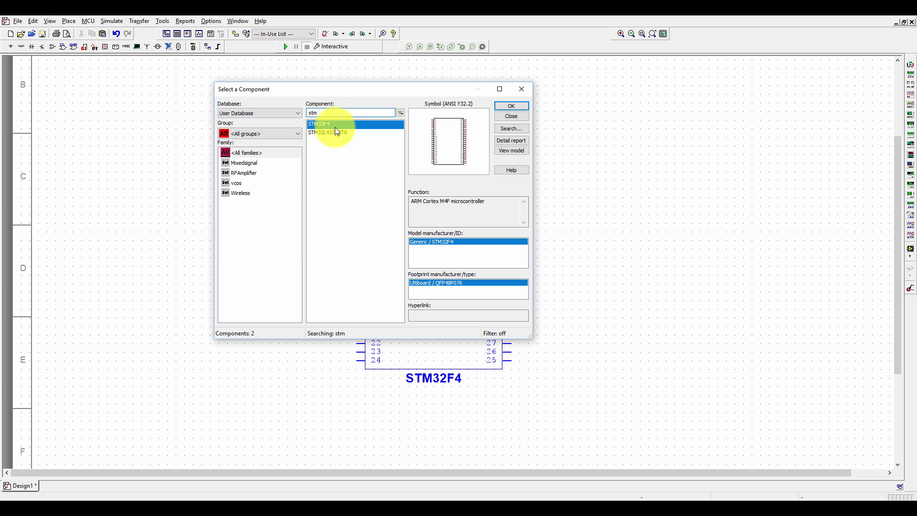
{"action": "left_click", "coordinate": [333, 135]}
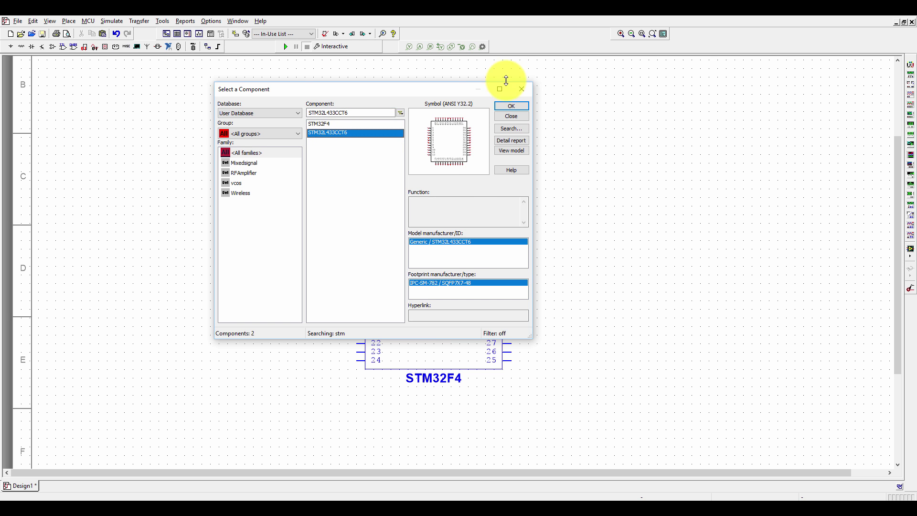
{"action": "left_click", "coordinate": [511, 105]}
{"action": "left_click", "coordinate": [576, 289]}
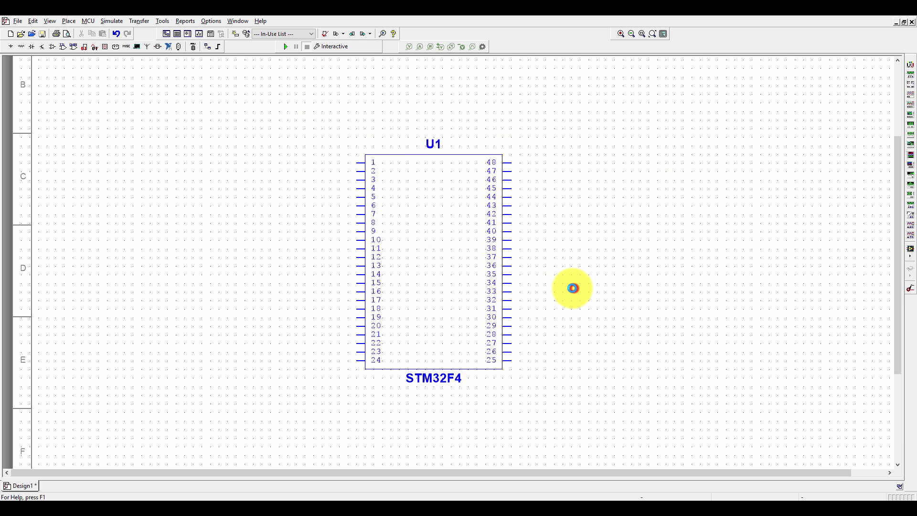
{"action": "left_click", "coordinate": [514, 115]}
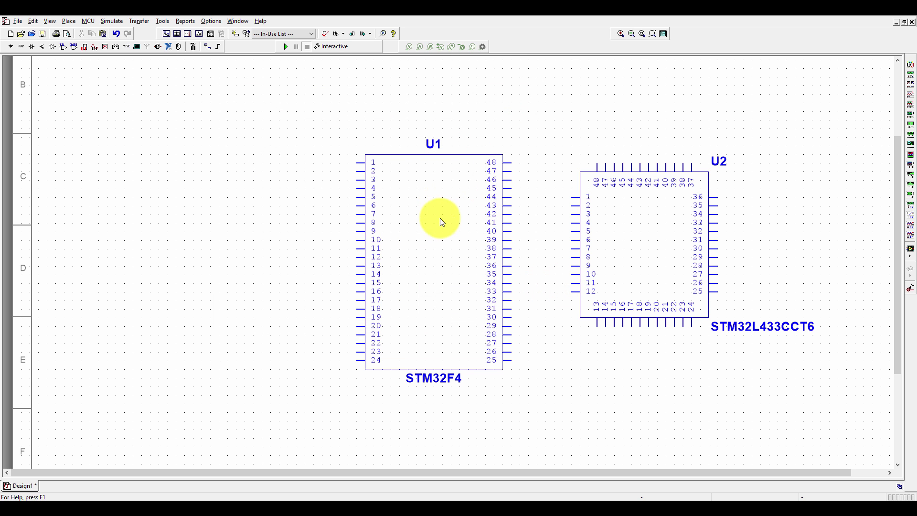